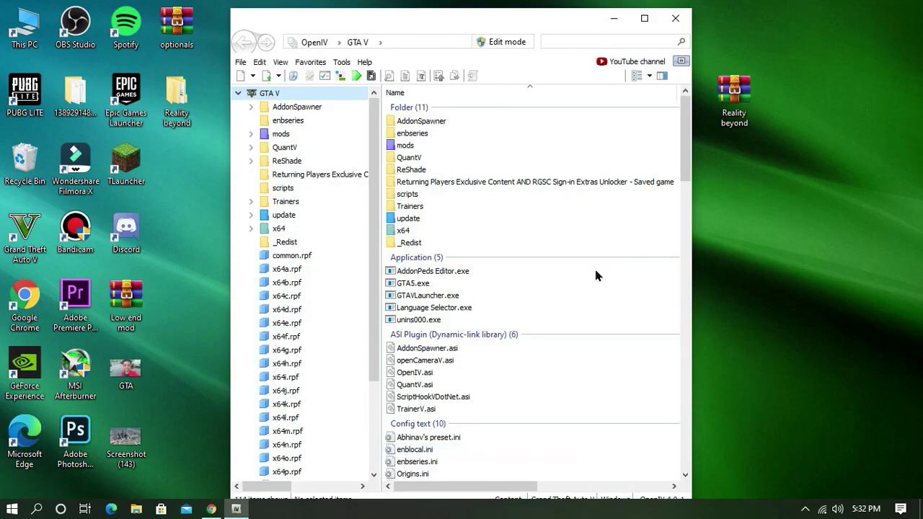
Turn on edit mode for GTA V in OpenIV and dock its window to one half of the screen.
click(498, 43)
click(503, 298)
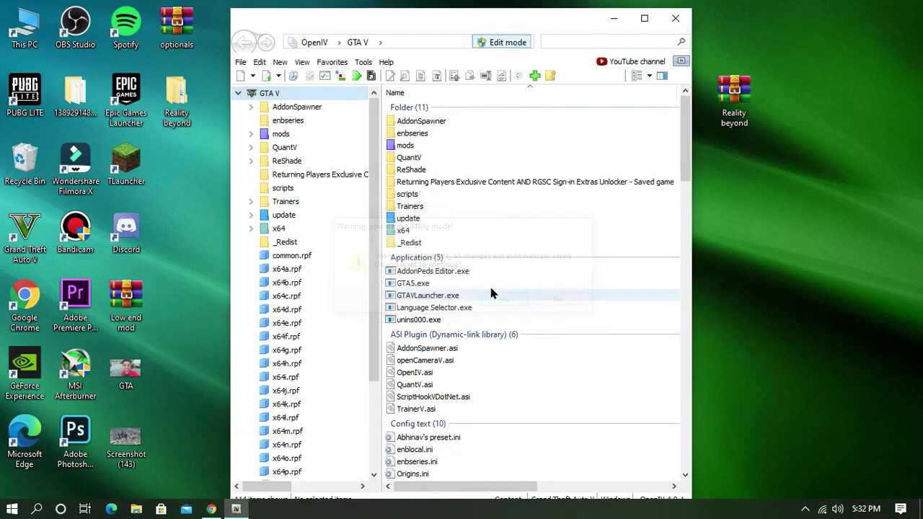
drag(426, 19, 920, 26)
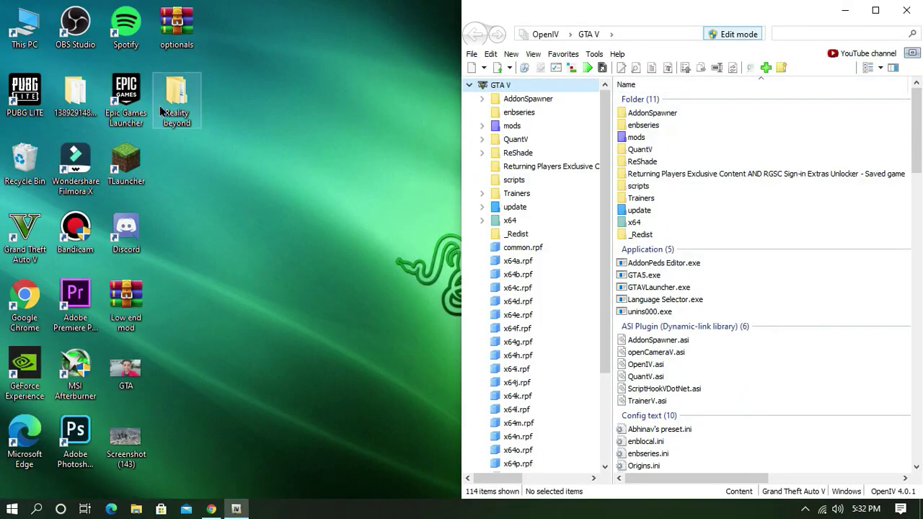
Open the desktop's Reality beyond folder in a window docked beside OpenIV and browse to REALISTIC MOD > Copy to mods.
double_click(176, 98)
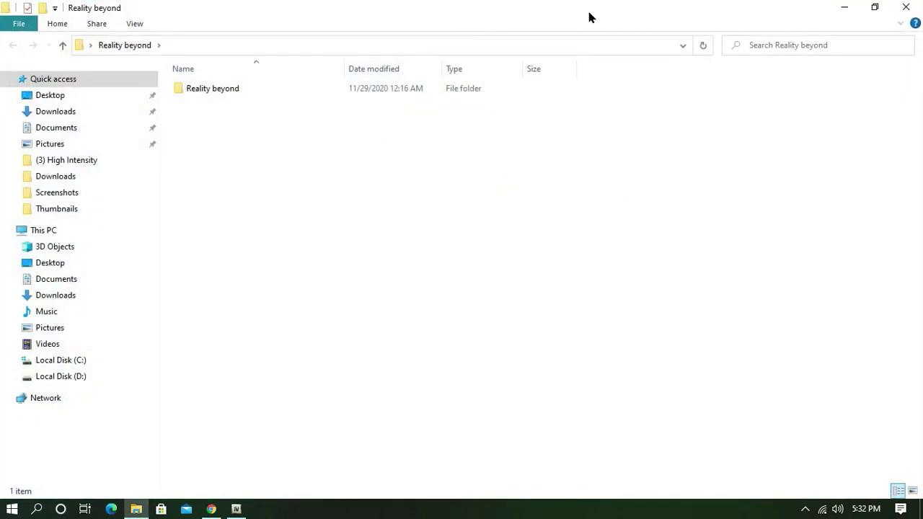
drag(588, 17, 2, 148)
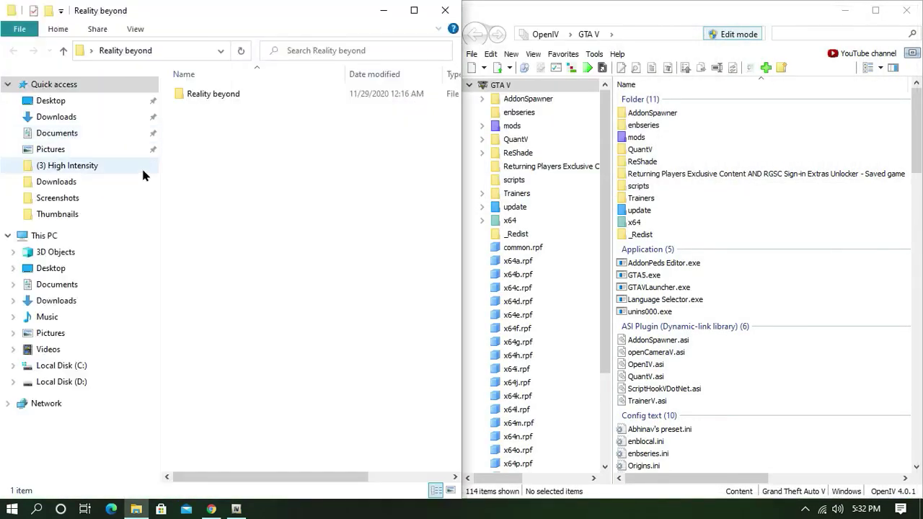
double_click(219, 96)
double_click(217, 96)
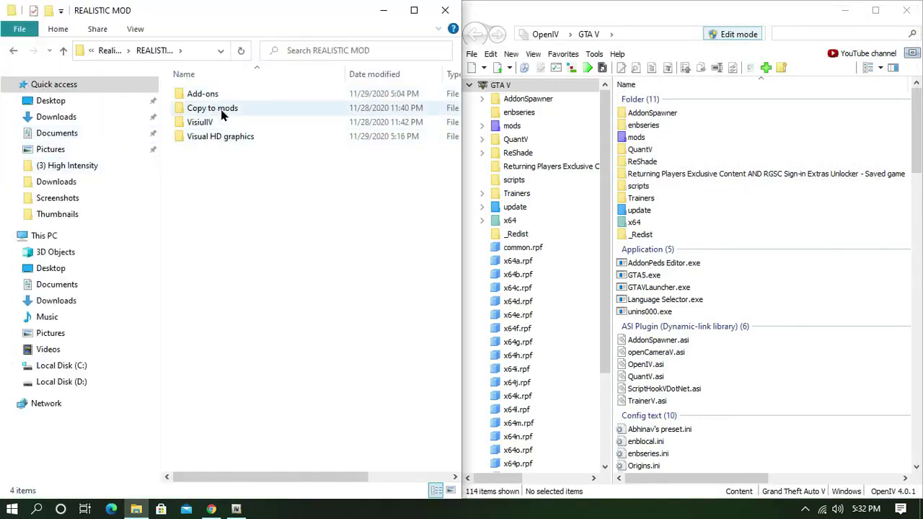
click(223, 112)
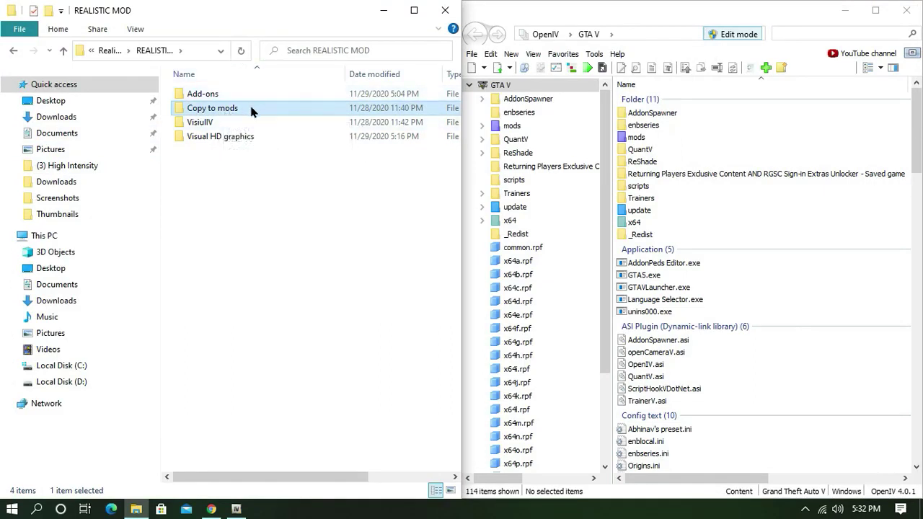
double_click(251, 106)
Open the update.rpf archive inside GTA V's mods > update folder in OpenIV.
click(646, 128)
double_click(646, 128)
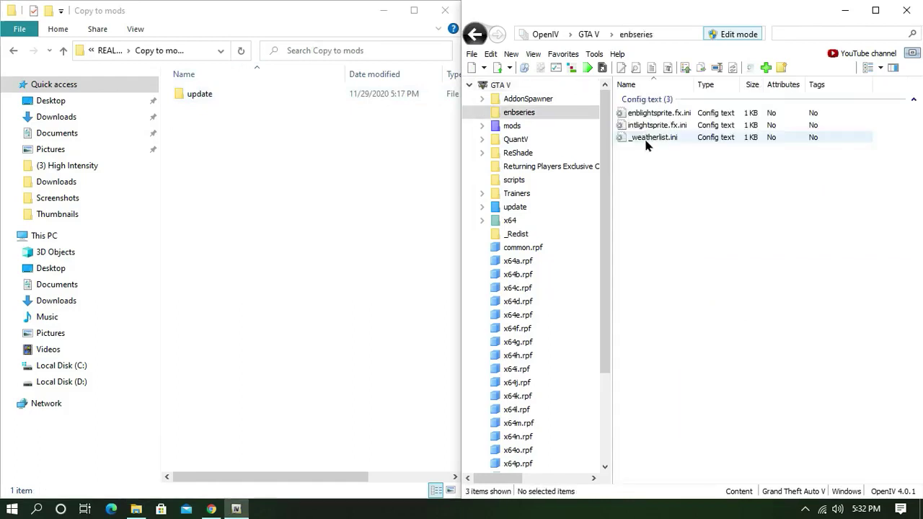
key(BackSpace)
double_click(636, 138)
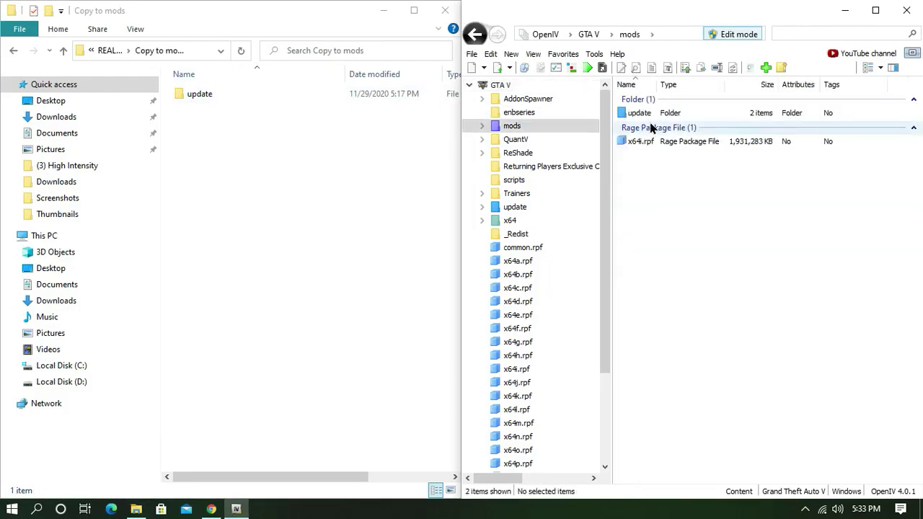
click(654, 117)
double_click(654, 117)
click(639, 141)
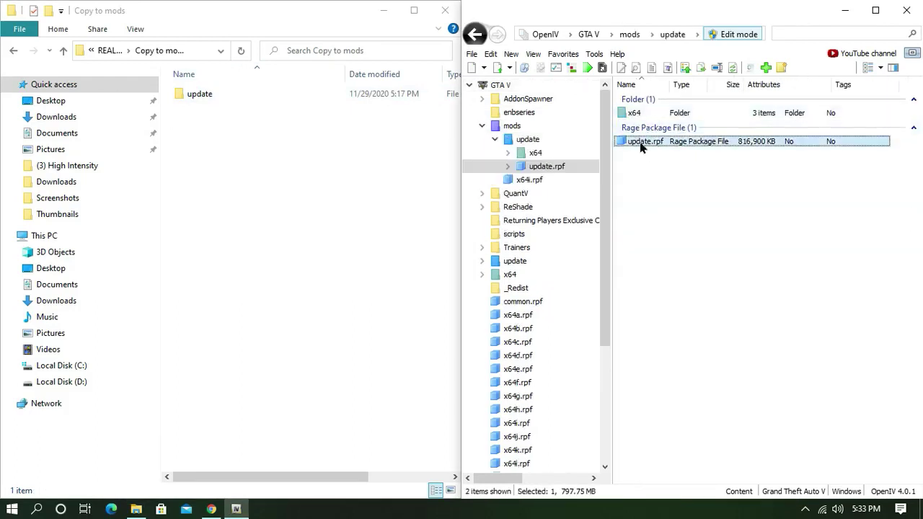
double_click(639, 141)
Copy the common, dlc_patch and x64 folders from the mod's update > update.rpf folder into the open update.rpf archive.
double_click(221, 96)
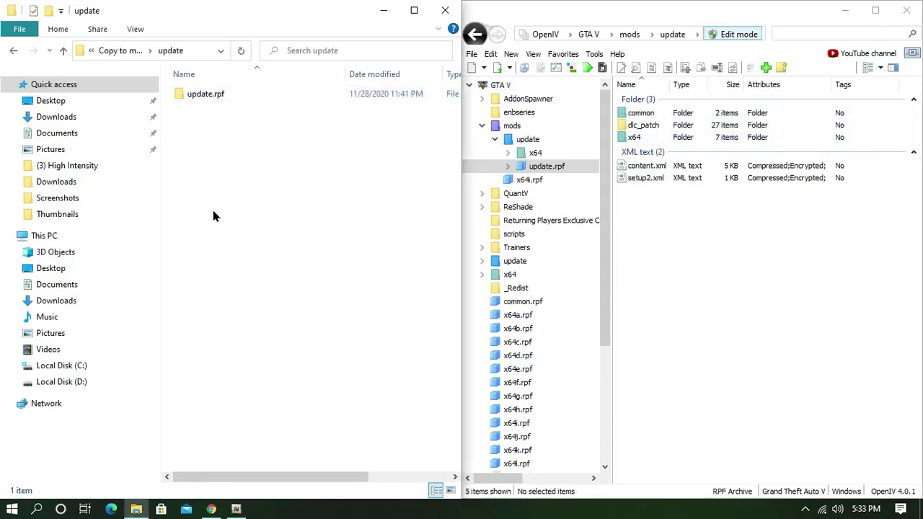
double_click(206, 92)
drag(211, 238, 627, 231)
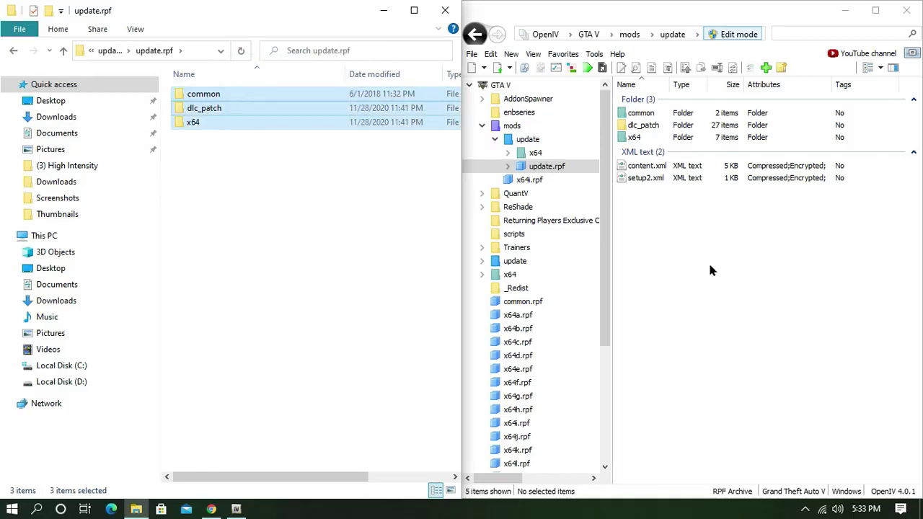
Return the file window to the REALISTIC MOD folder and OpenIV to the GTA V root folder.
click(256, 263)
key(alt+Left)
key(alt+Left)
key(alt+Left)
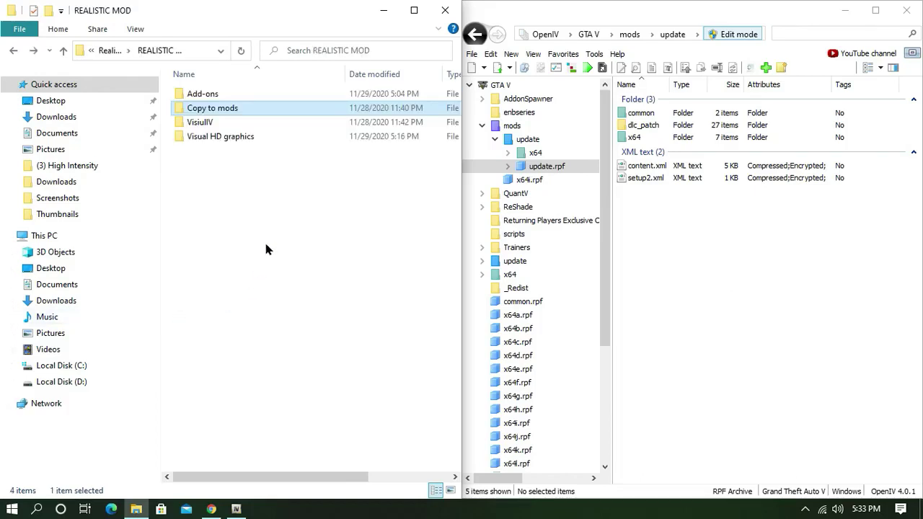
click(700, 295)
key(alt+Left)
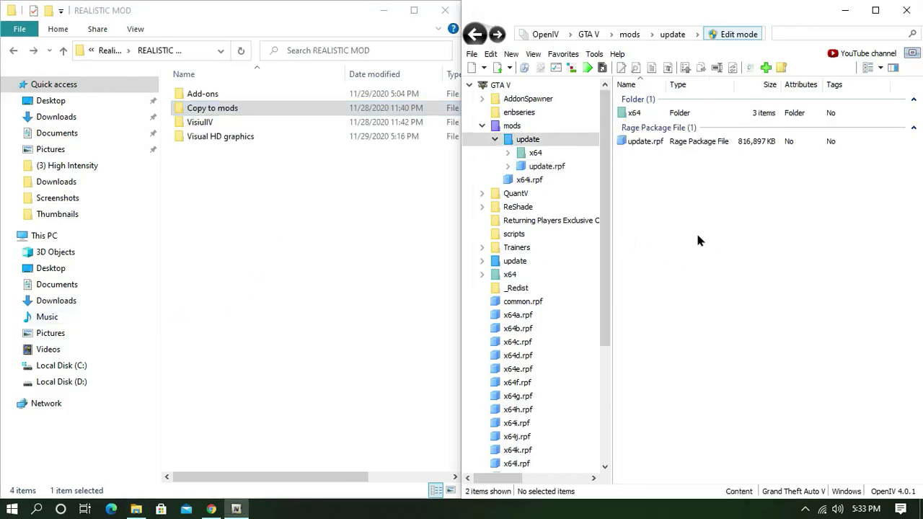
key(alt+Left)
key(alt+Left)
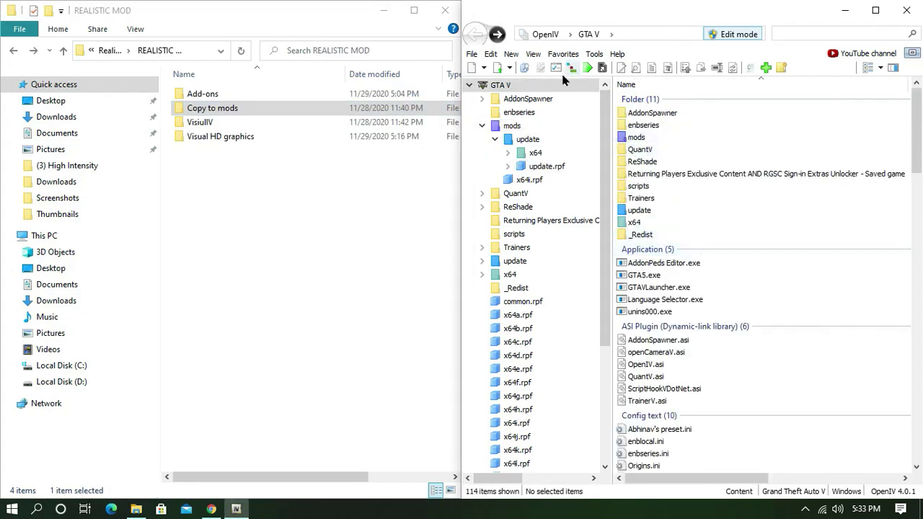
Load the VisualV package from the desktop's Reality beyond > REALISTIC MOD > VisiulIV folder into OpenIV's Package Installer.
click(593, 54)
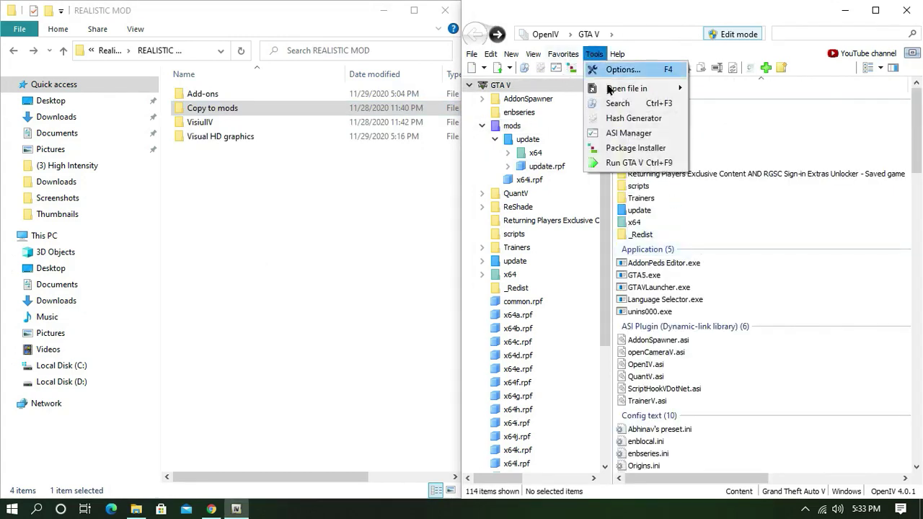
click(643, 150)
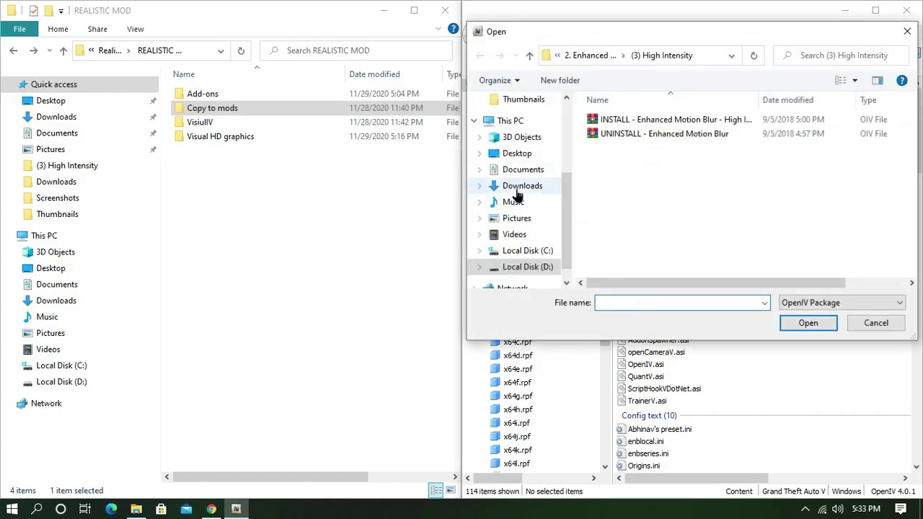
click(524, 267)
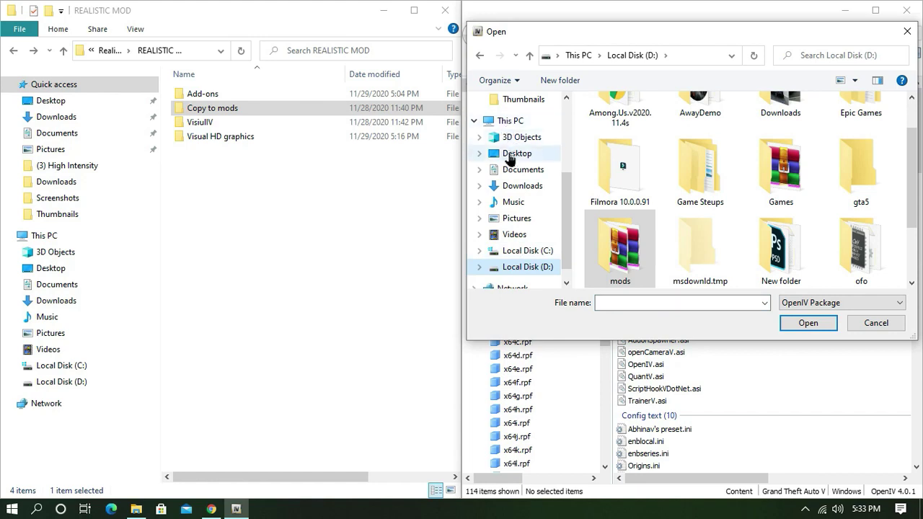
click(512, 153)
double_click(703, 150)
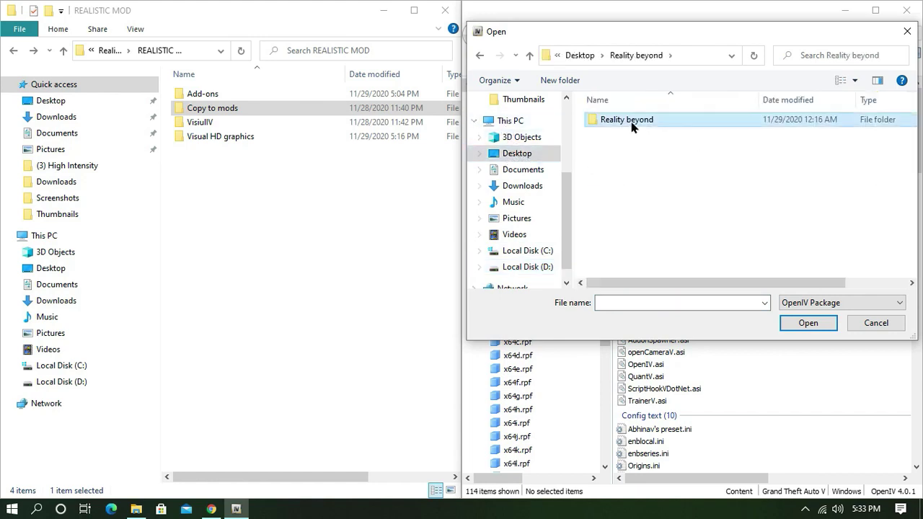
double_click(621, 120)
click(633, 124)
double_click(633, 123)
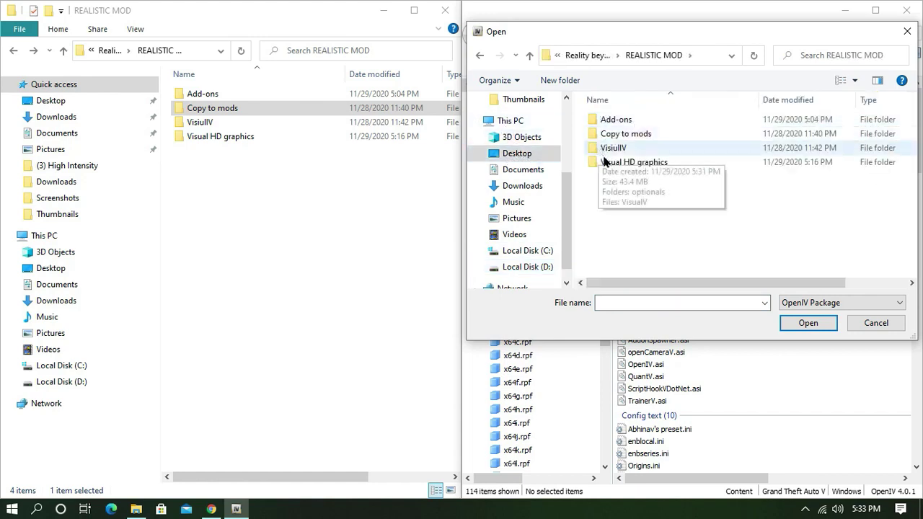
click(618, 150)
double_click(636, 147)
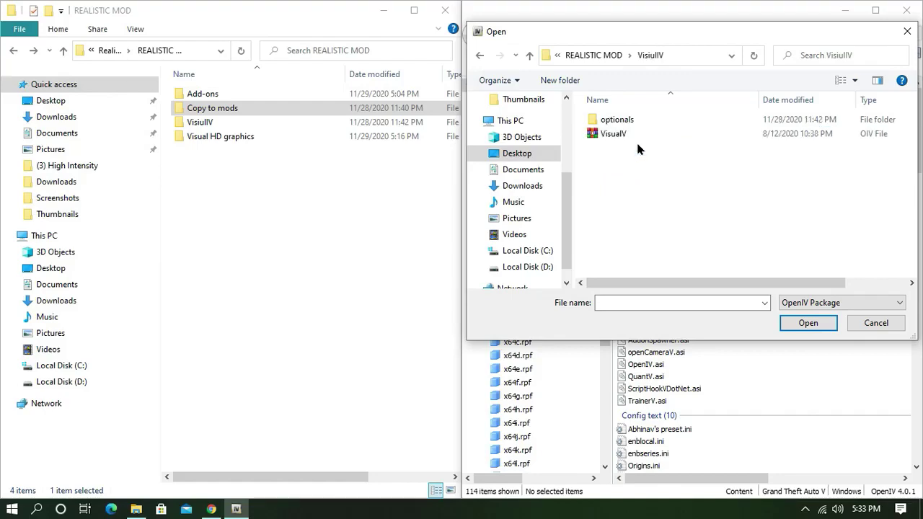
click(620, 136)
click(785, 319)
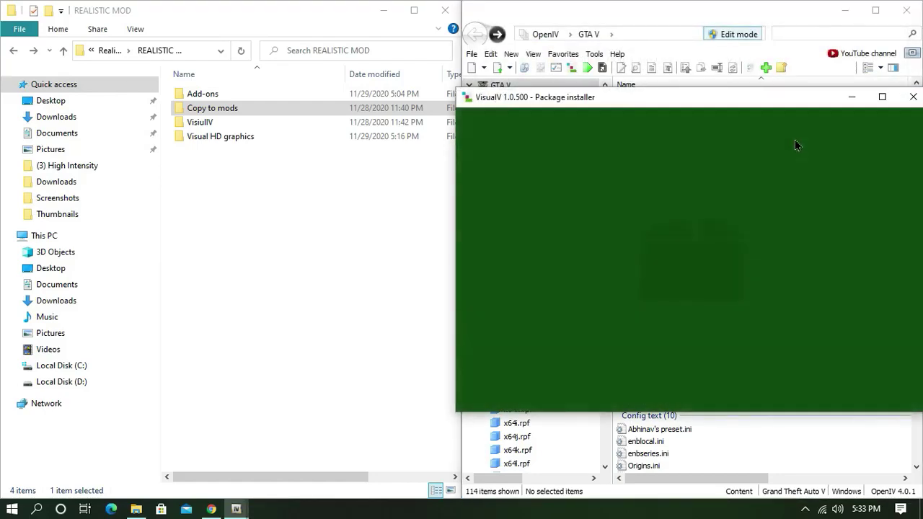
Install VisualV 1.0.500 into the "mods" folder and close the package installer when it finishes.
drag(723, 105, 635, 109)
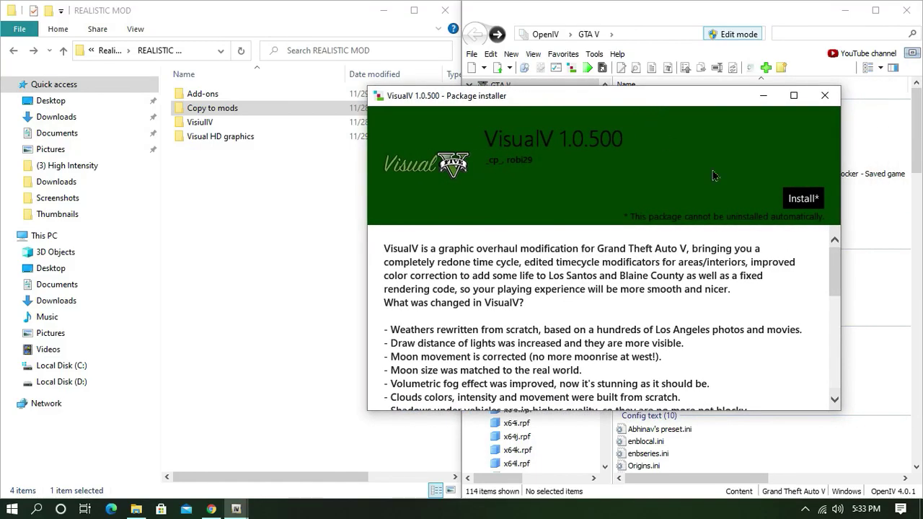
click(803, 199)
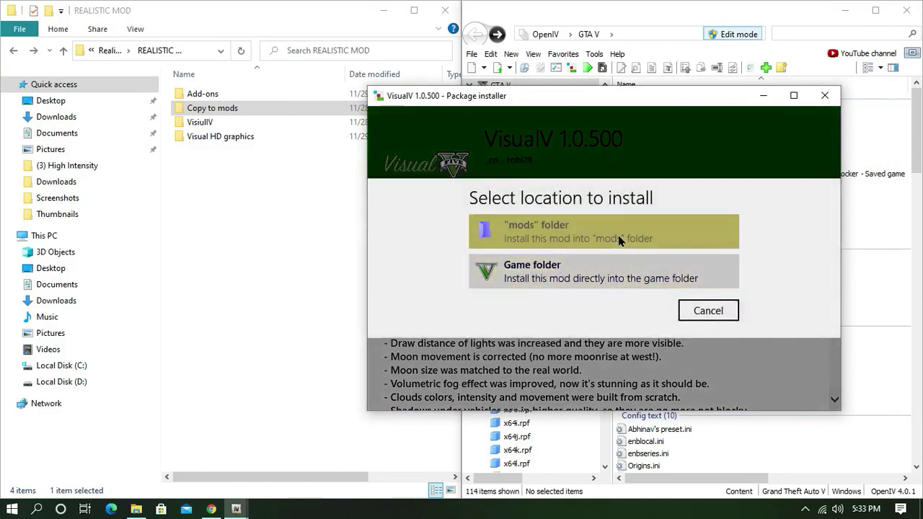
click(612, 237)
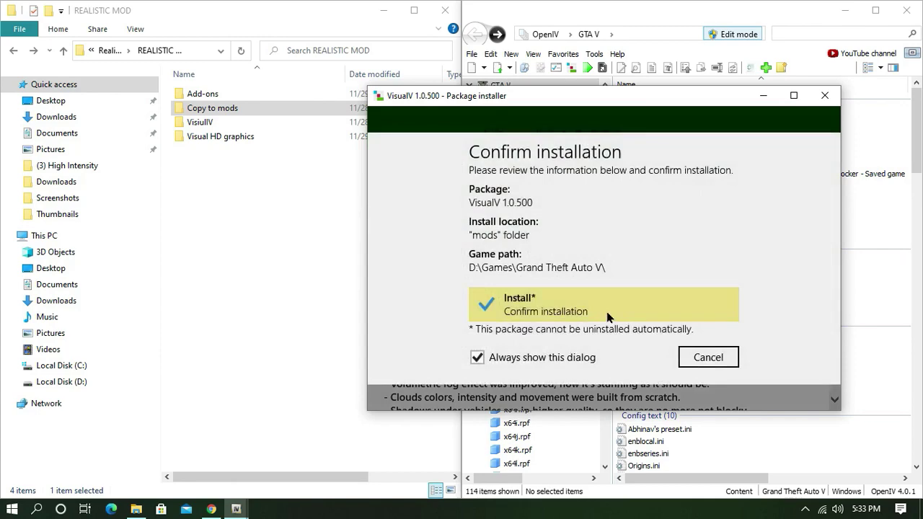
click(607, 316)
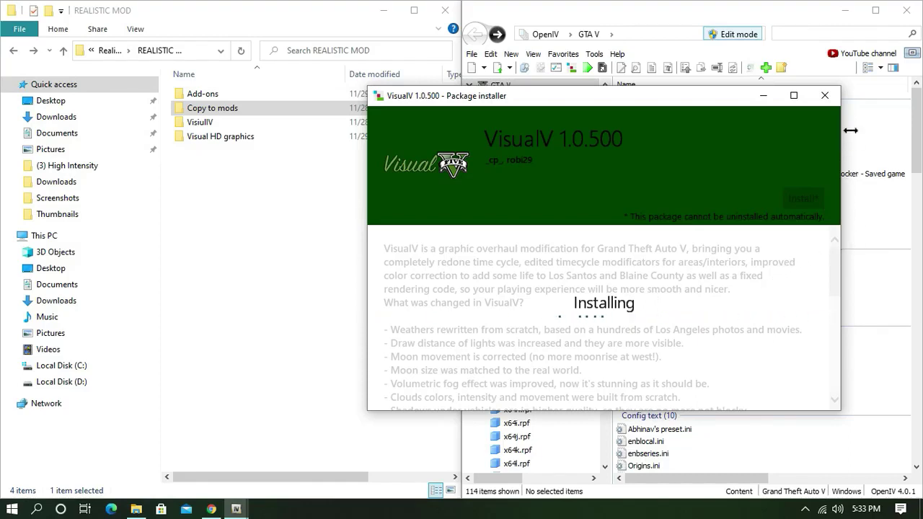
click(824, 95)
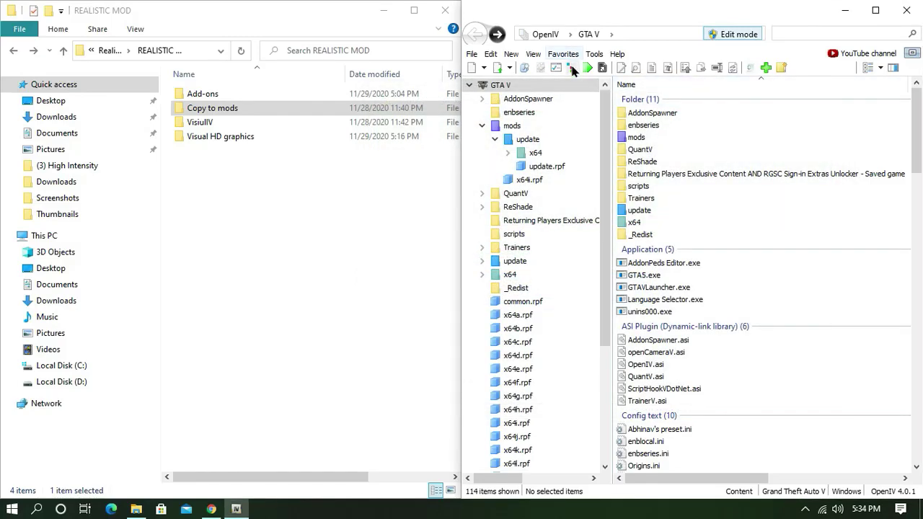
Load the HD Visual Graphics© package, not the optimization version, from REALISTIC MOD > Visual HD graphics into the Package Installer.
click(594, 54)
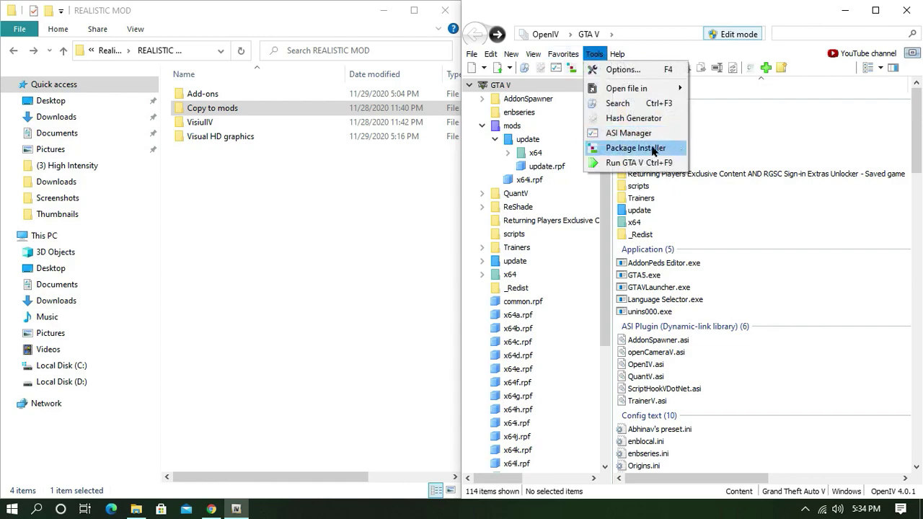
click(635, 148)
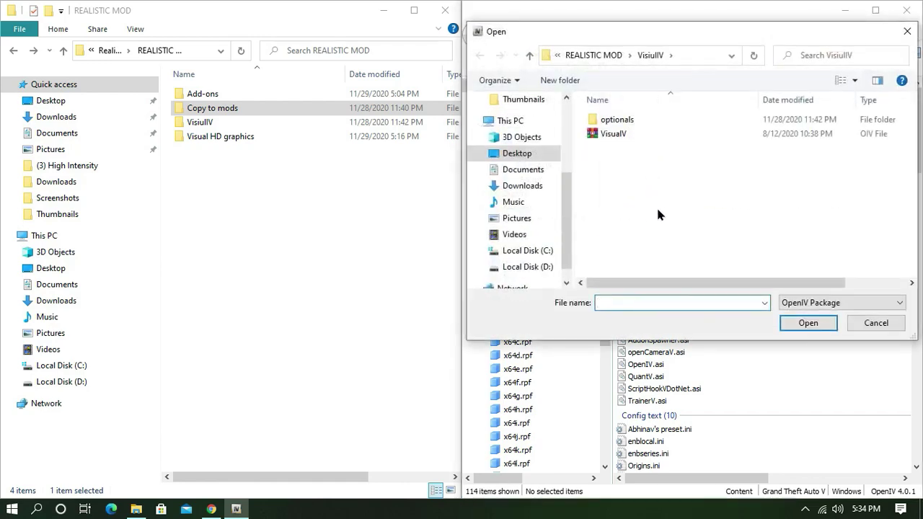
click(516, 153)
double_click(669, 123)
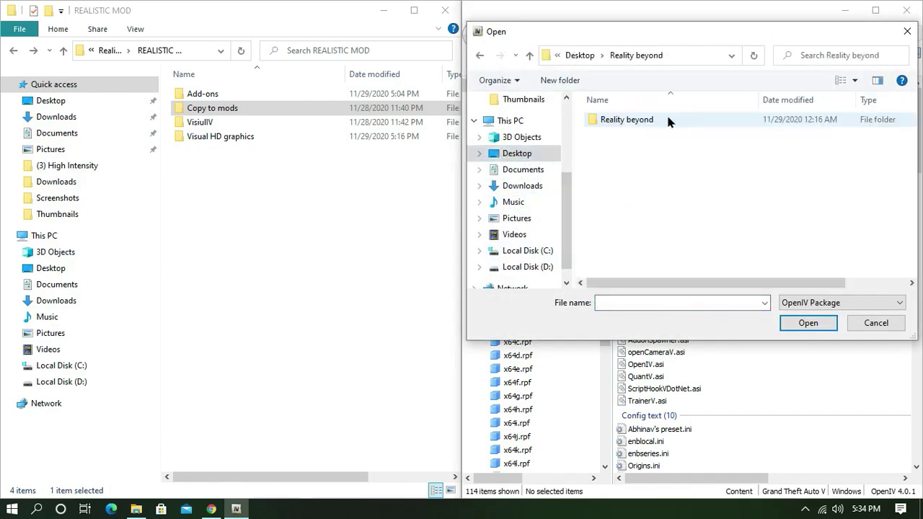
double_click(665, 120)
double_click(660, 119)
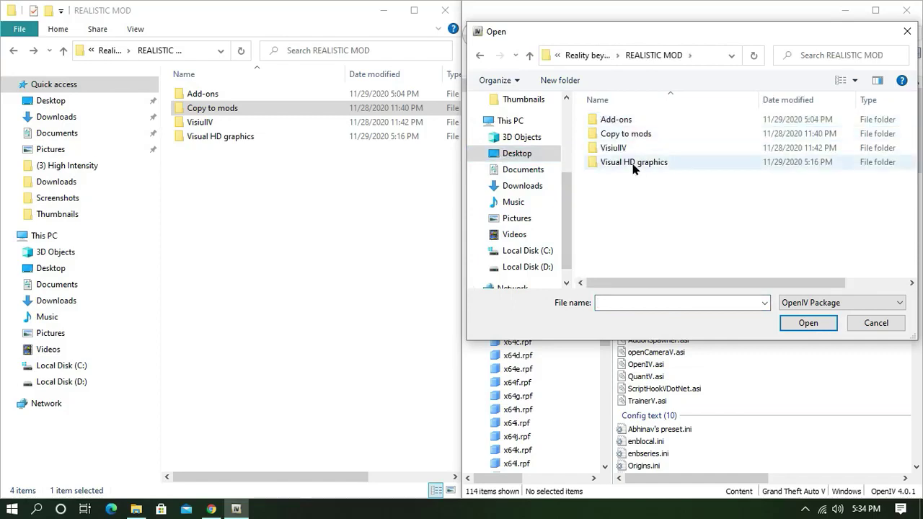
click(624, 164)
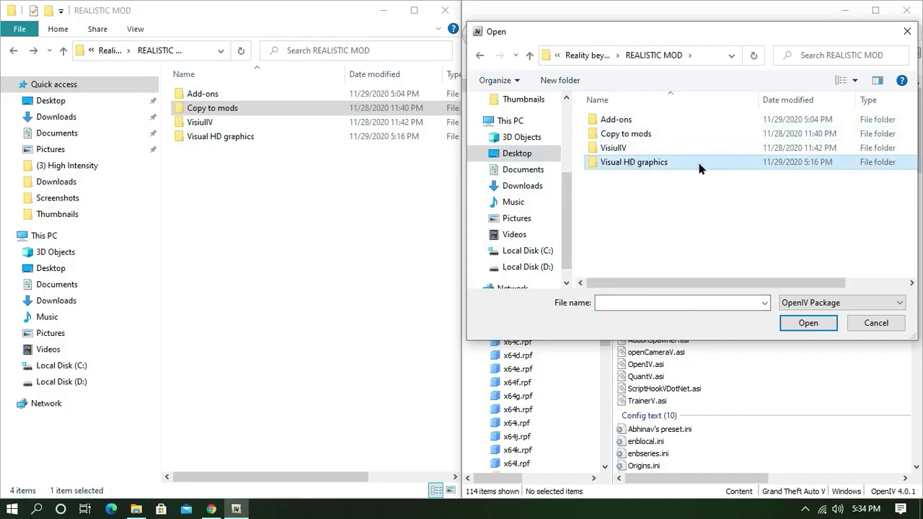
double_click(642, 162)
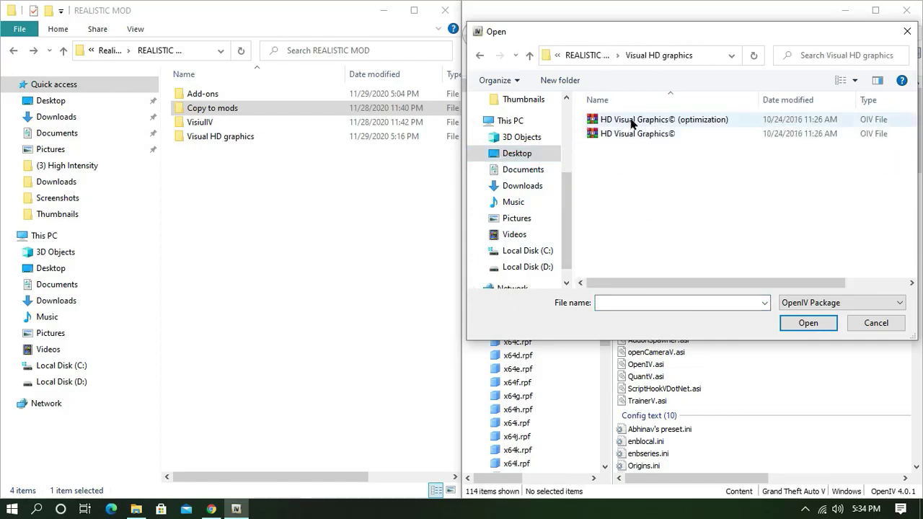
click(655, 122)
click(644, 135)
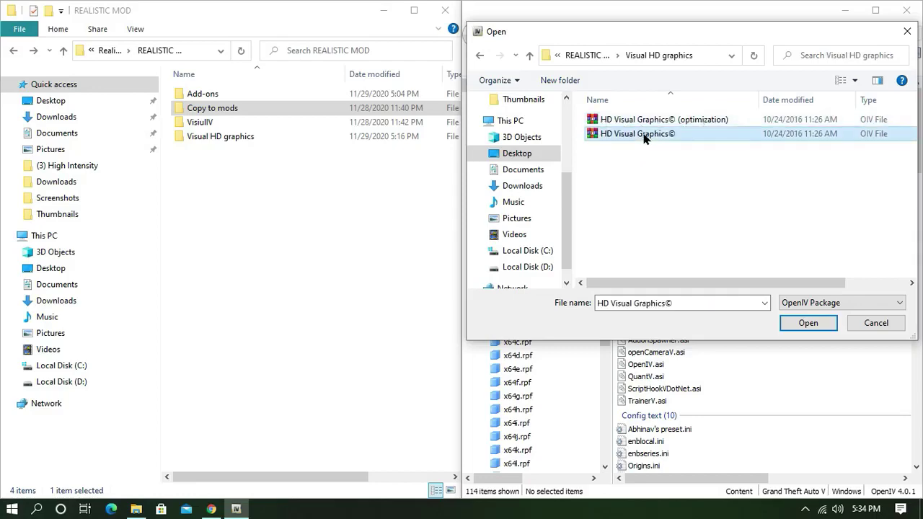
click(801, 324)
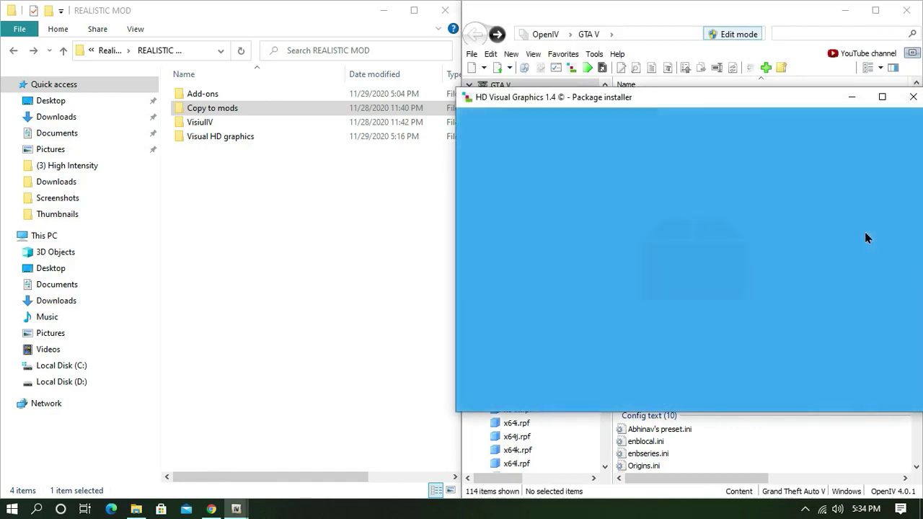
Install HD Visual Graphics 1.4 © into the "mods" folder and close its package installer when it finishes.
click(883, 204)
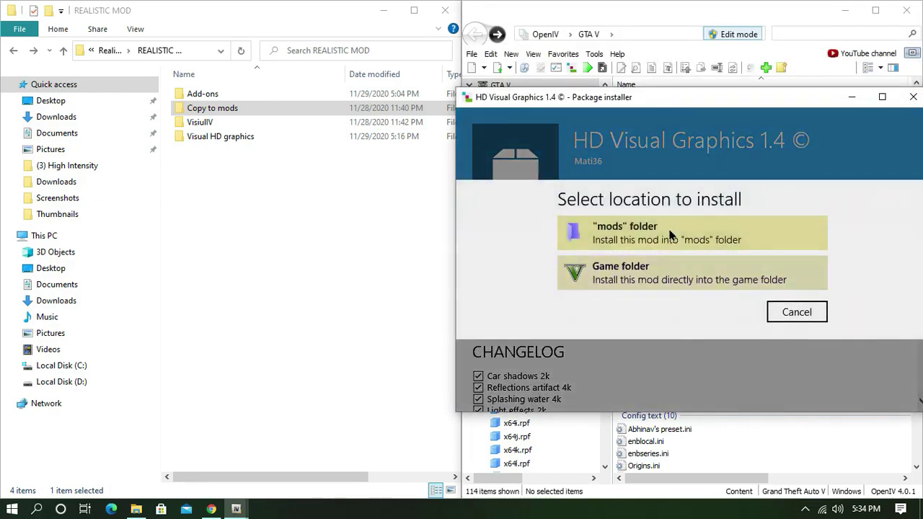
click(670, 233)
click(653, 302)
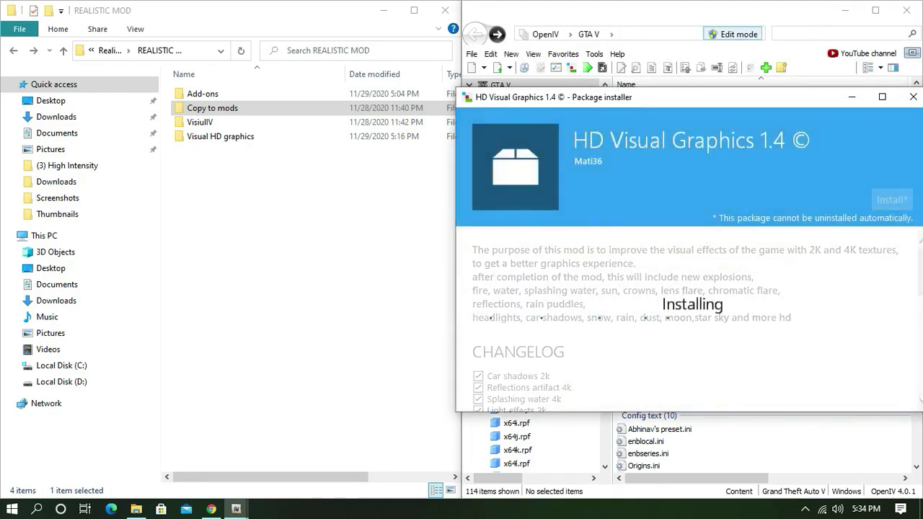
drag(791, 111, 700, 139)
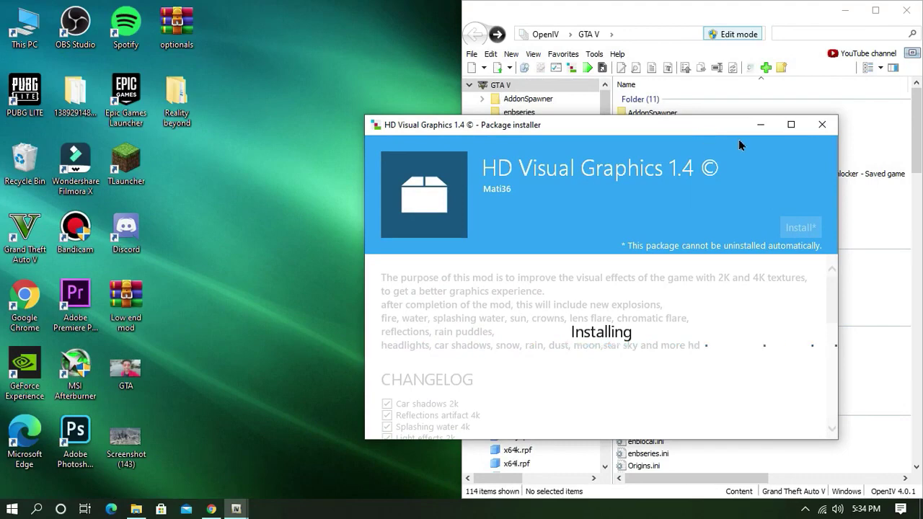
click(822, 124)
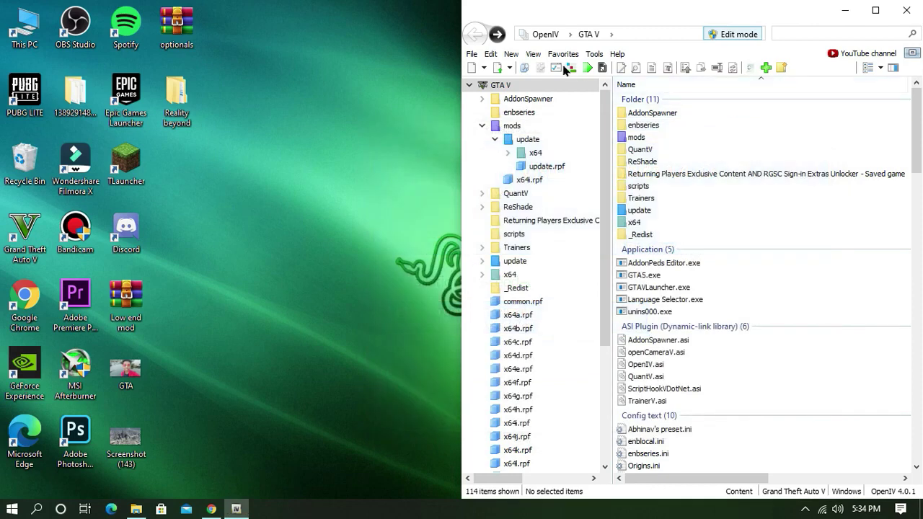
Load the HD Visual Graphics© (optimization) package from the desktop's Reality beyond > REALISTIC MOD > Visual HD graphics folder into the Package Installer.
click(593, 54)
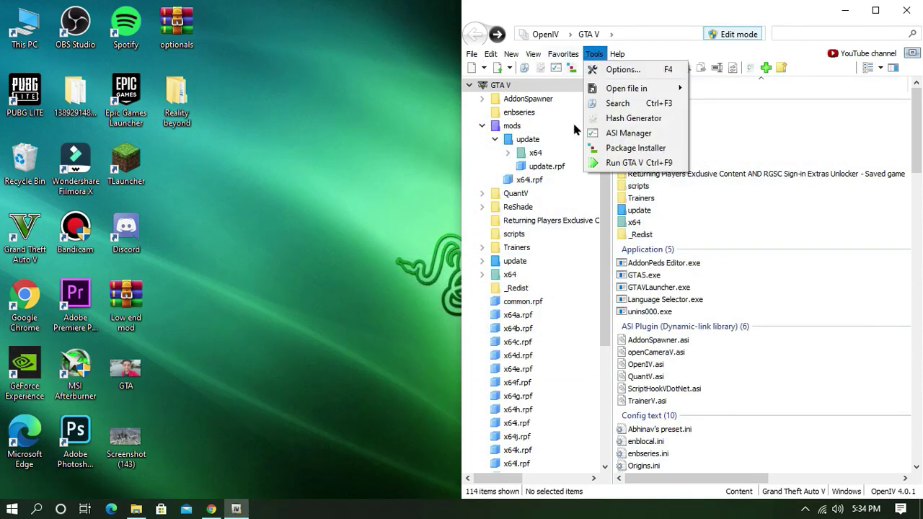
click(628, 150)
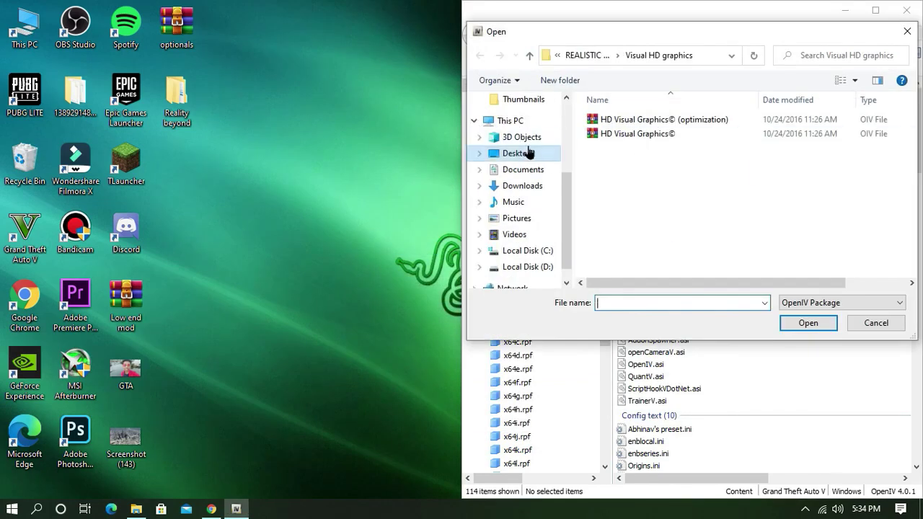
click(528, 152)
double_click(692, 148)
double_click(610, 122)
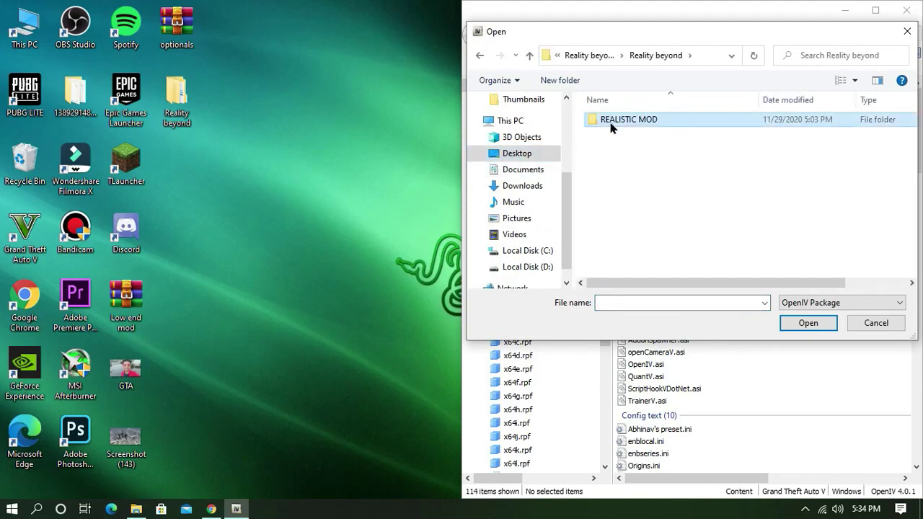
double_click(625, 122)
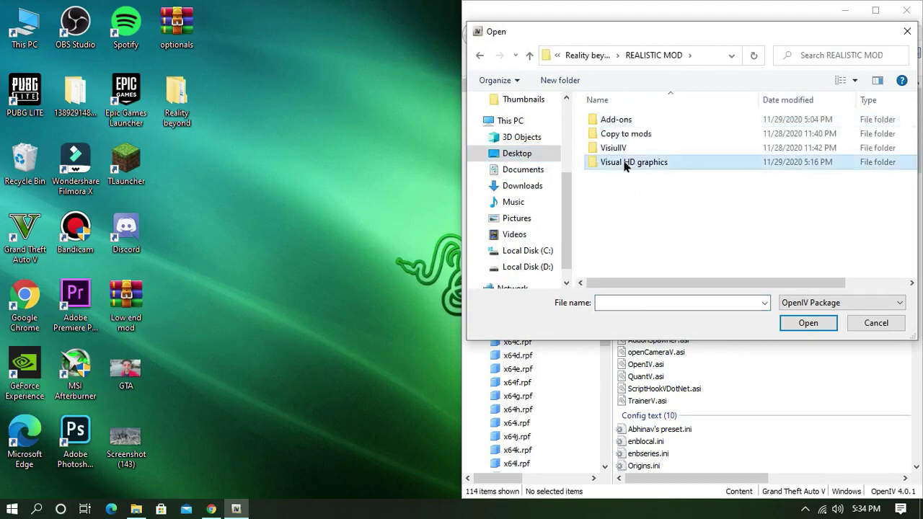
double_click(624, 166)
click(624, 122)
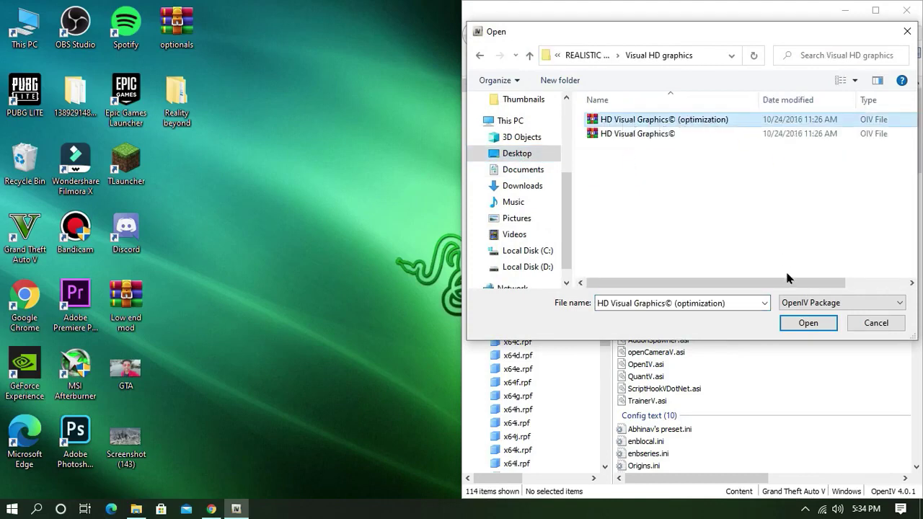
click(808, 323)
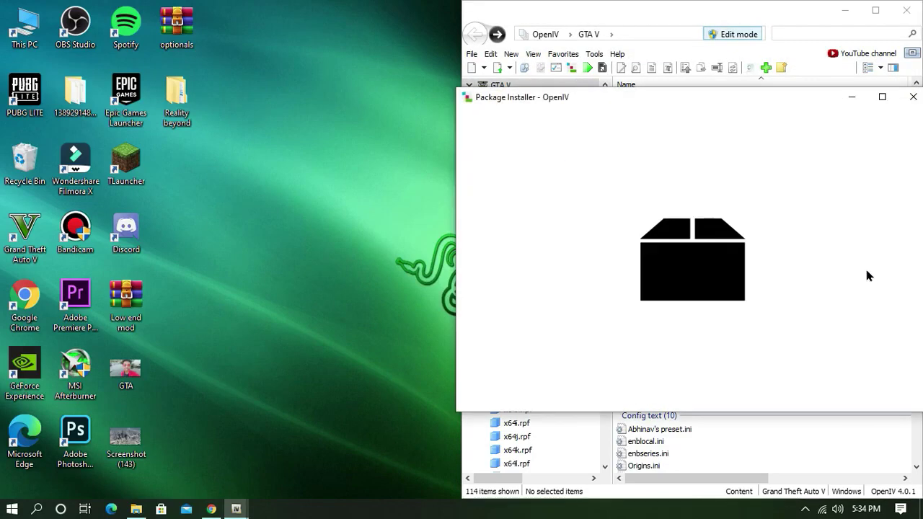
Install the HD Visual Graphics optimization package into the "mods" folder and close the installer when it finishes.
click(890, 199)
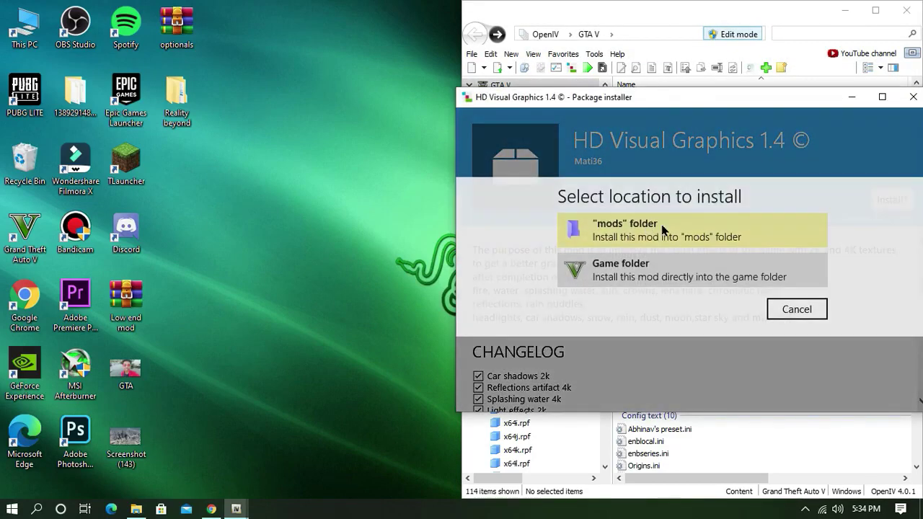
click(662, 229)
click(636, 310)
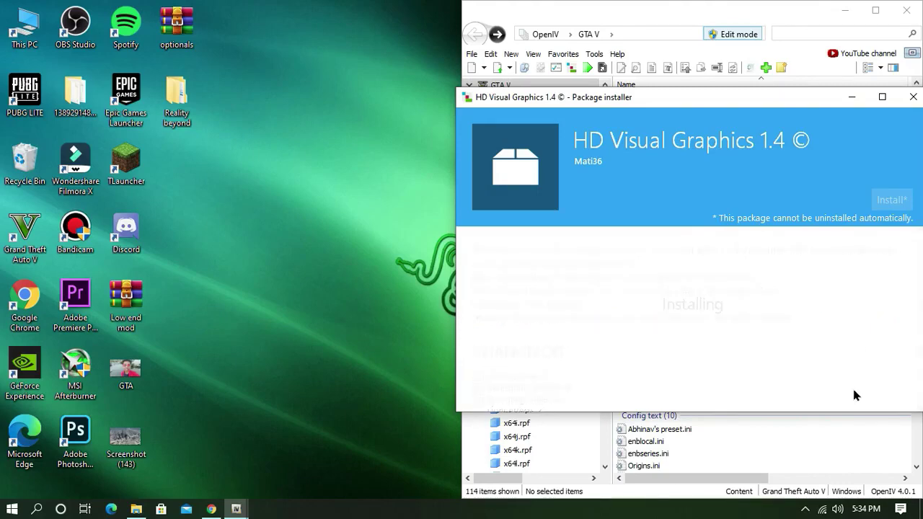
click(879, 385)
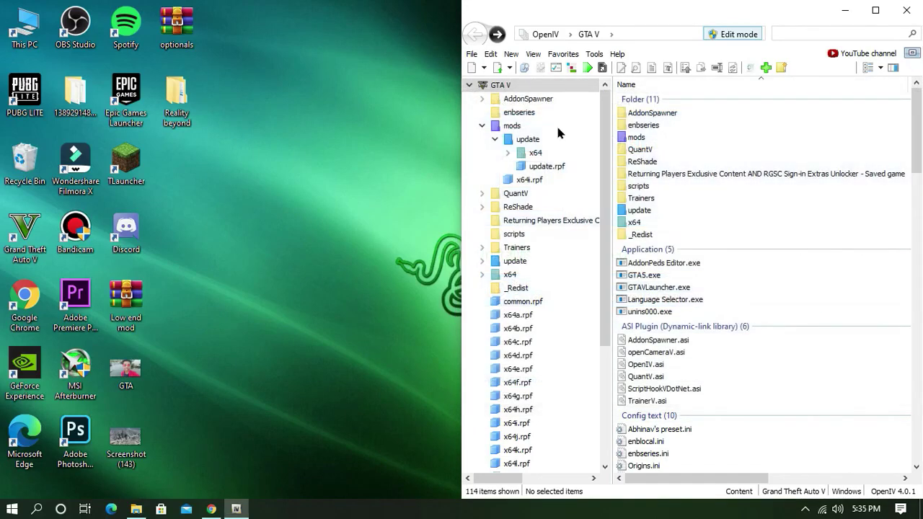
Load the "INSTALL - Lens Flare Style" package from REALISTIC MOD > Add-ons > Lens lare into the Package Installer.
click(568, 68)
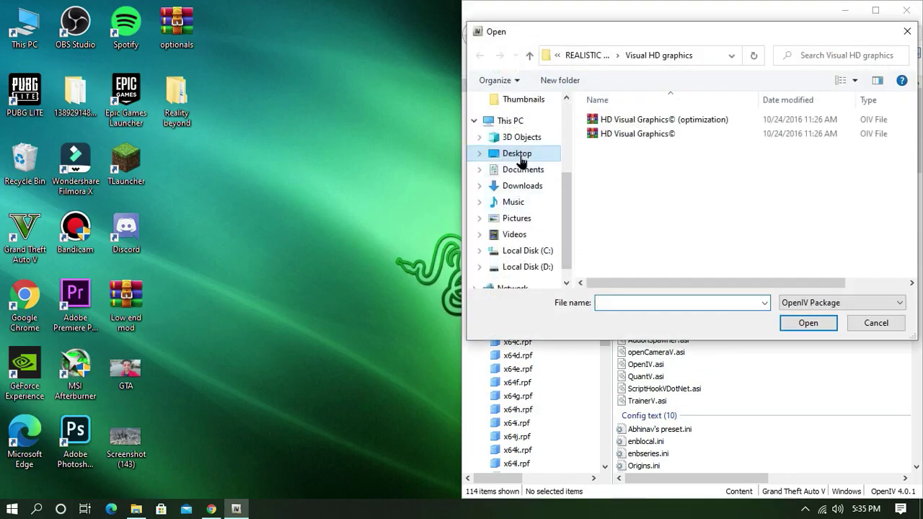
click(515, 153)
double_click(701, 126)
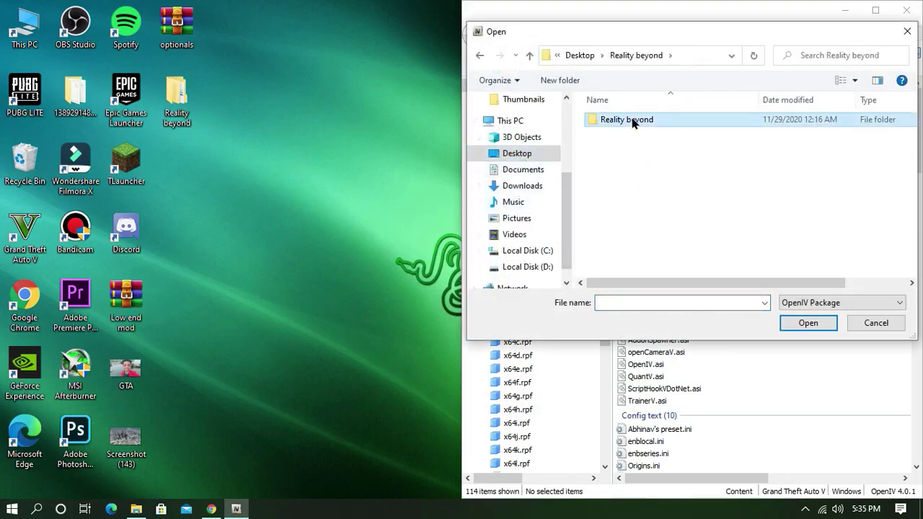
double_click(630, 121)
double_click(636, 121)
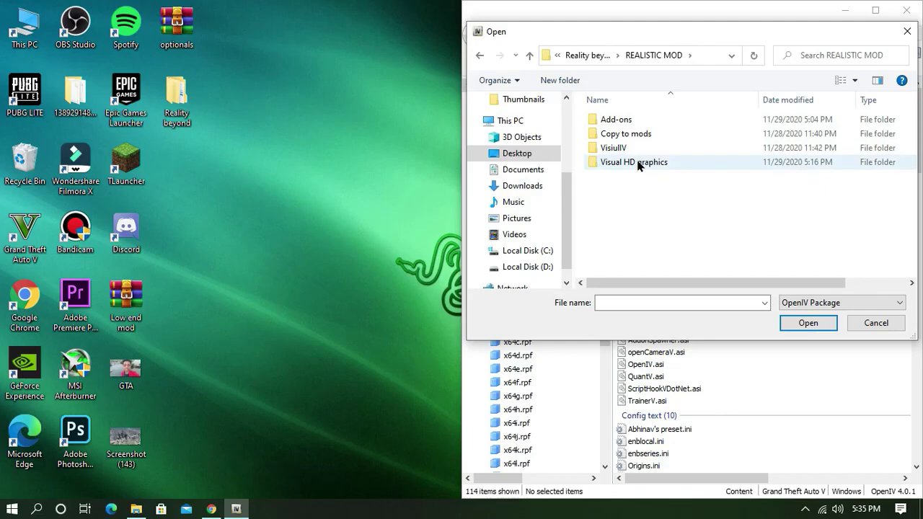
double_click(621, 121)
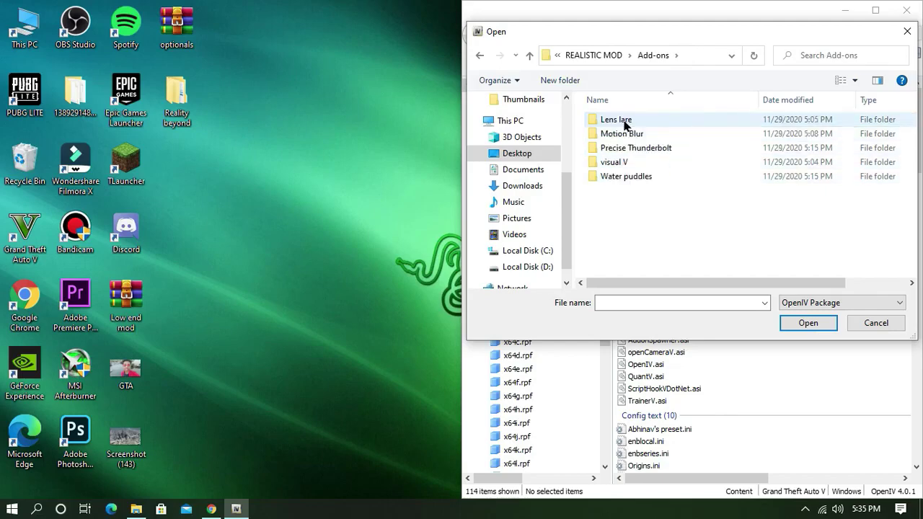
double_click(624, 124)
click(621, 125)
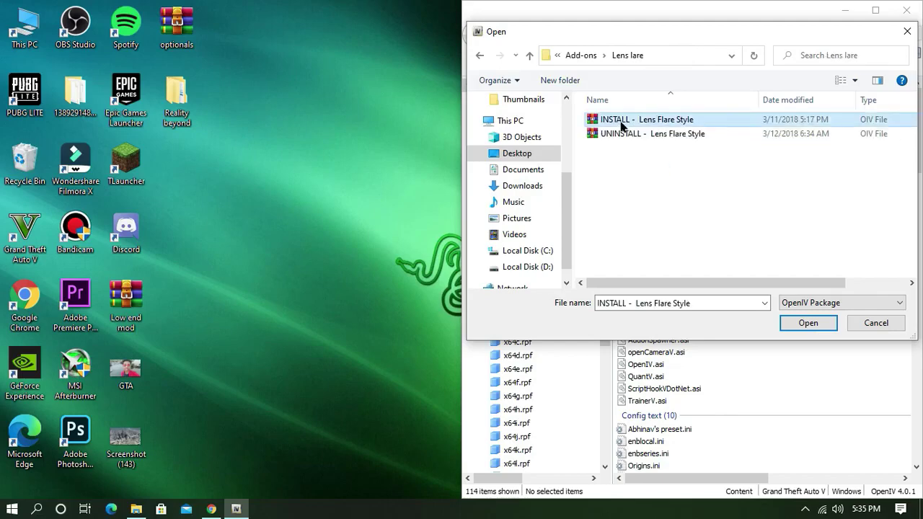
click(796, 325)
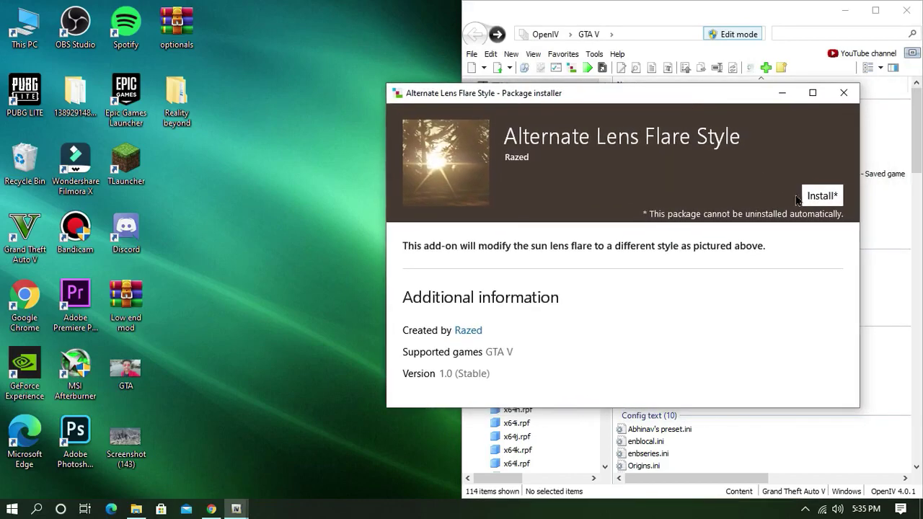
Install Alternate Lens Flare Style into the "mods" folder and close the installer when it finishes.
click(797, 199)
click(588, 237)
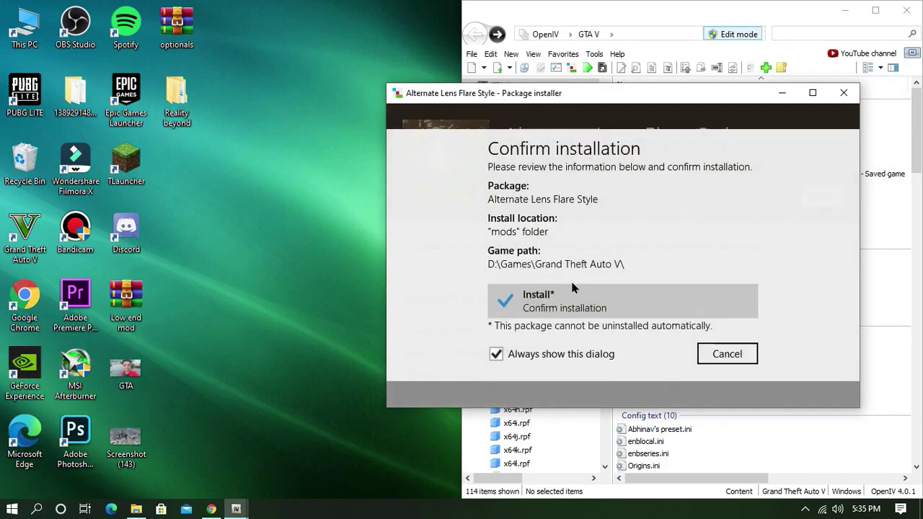
click(569, 301)
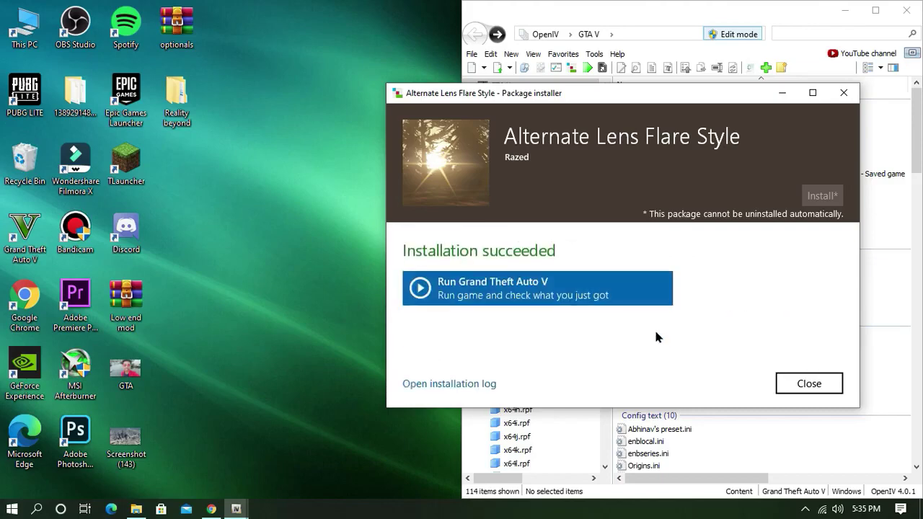
click(809, 380)
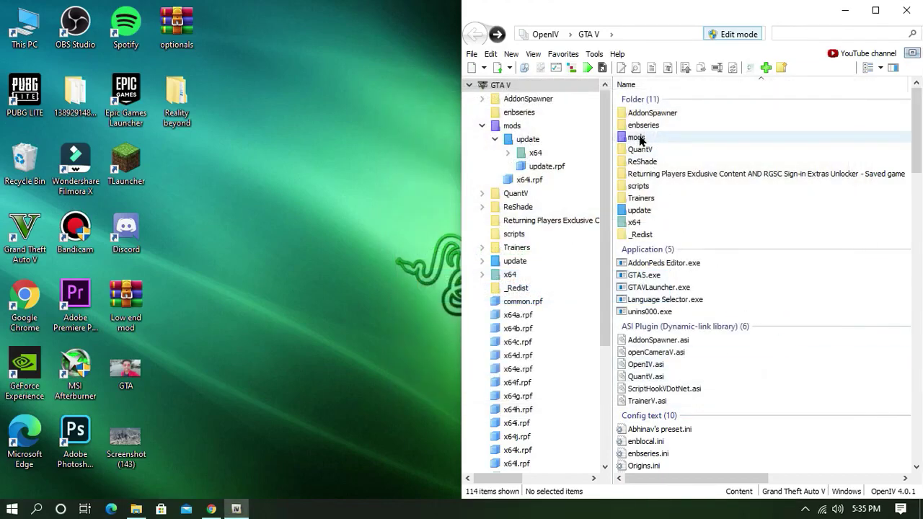
Load the "INSTALL - High Intensity" package from REALISTIC MOD > Add-ons > Motion Blur > High Intensity into the Package Installer.
click(573, 67)
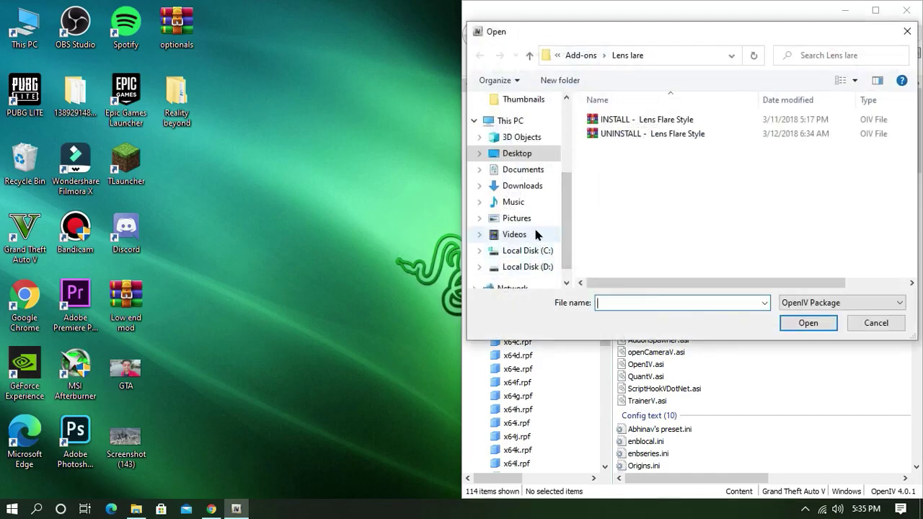
click(531, 153)
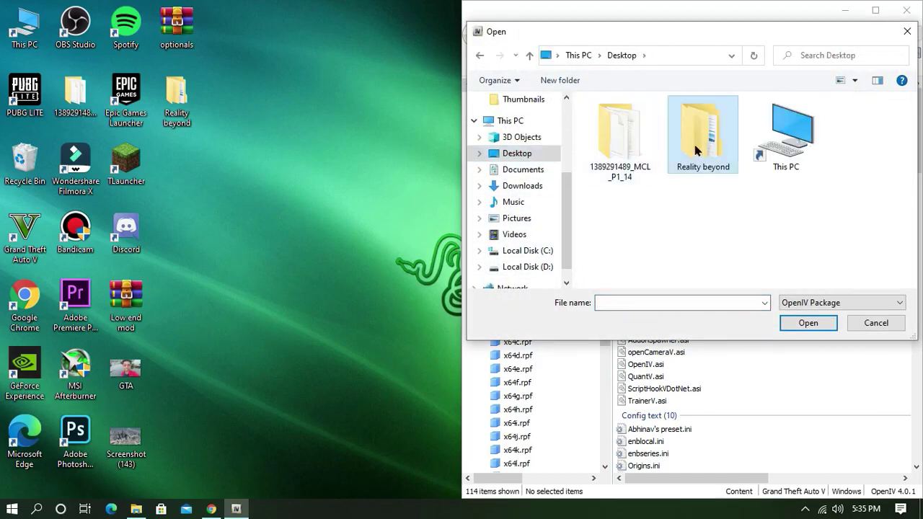
double_click(695, 147)
double_click(643, 121)
double_click(642, 122)
double_click(643, 121)
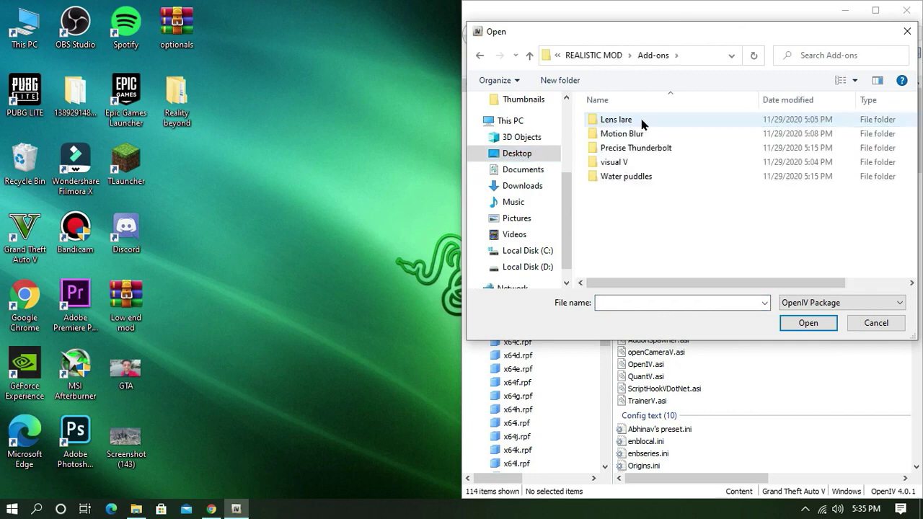
double_click(639, 134)
click(634, 149)
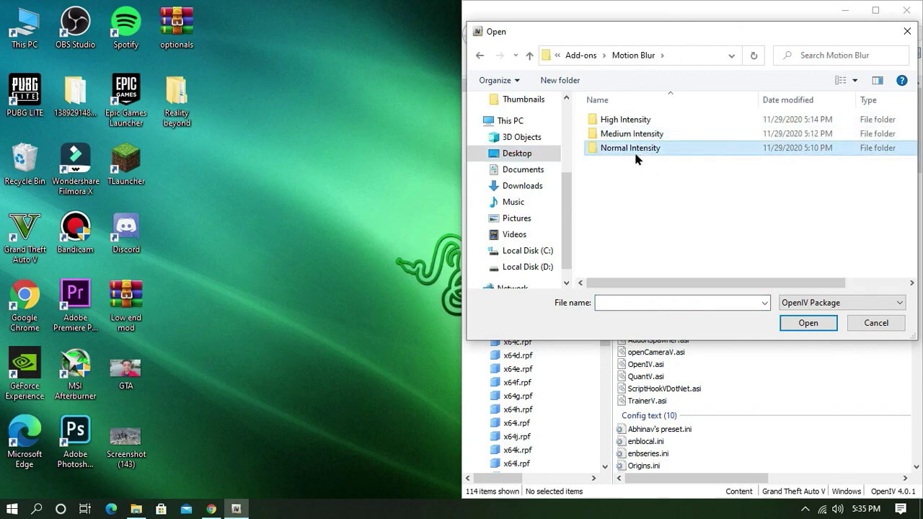
click(610, 121)
click(608, 135)
click(620, 149)
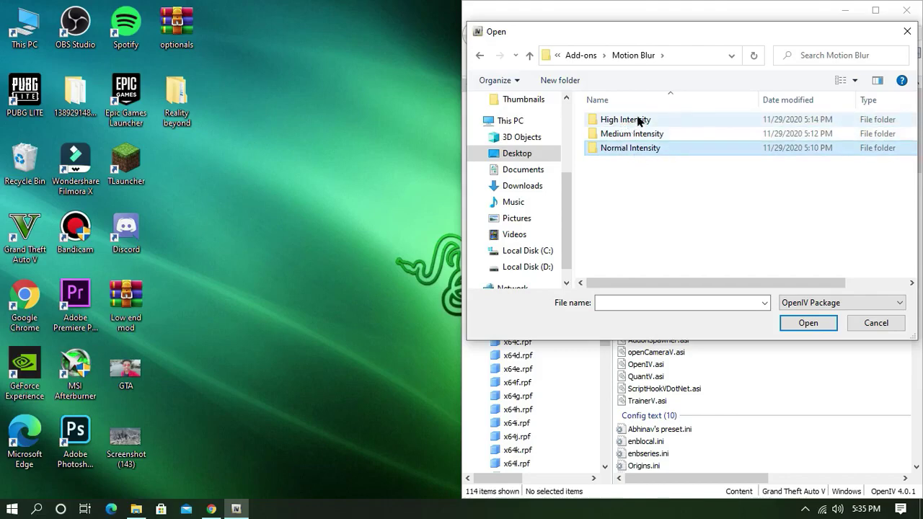
double_click(639, 120)
click(641, 120)
click(808, 323)
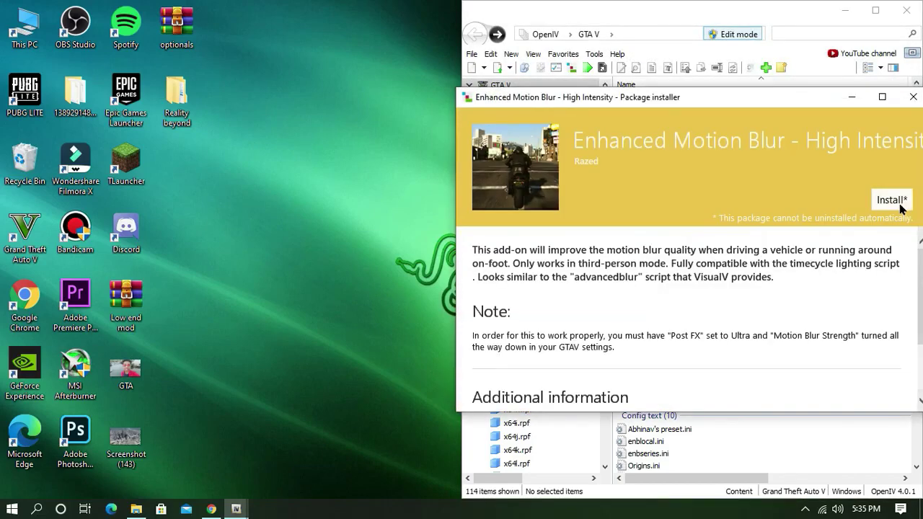
Install Enhanced Motion Blur - High Intensity into the "mods" folder and close the installer when it finishes.
click(895, 202)
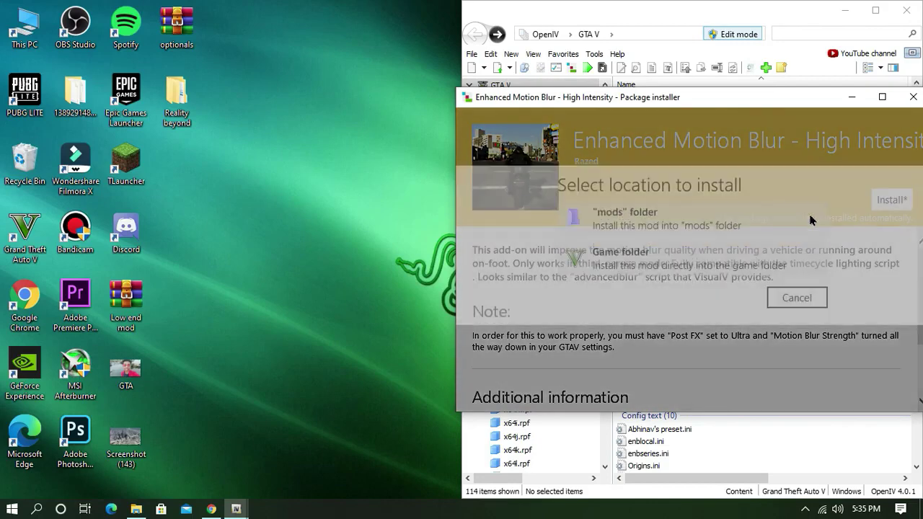
click(721, 247)
click(692, 303)
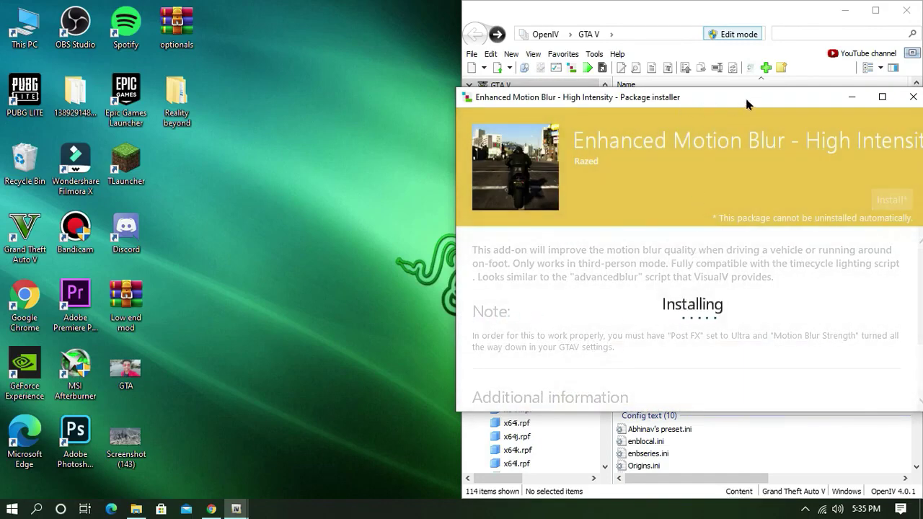
drag(745, 96, 671, 93)
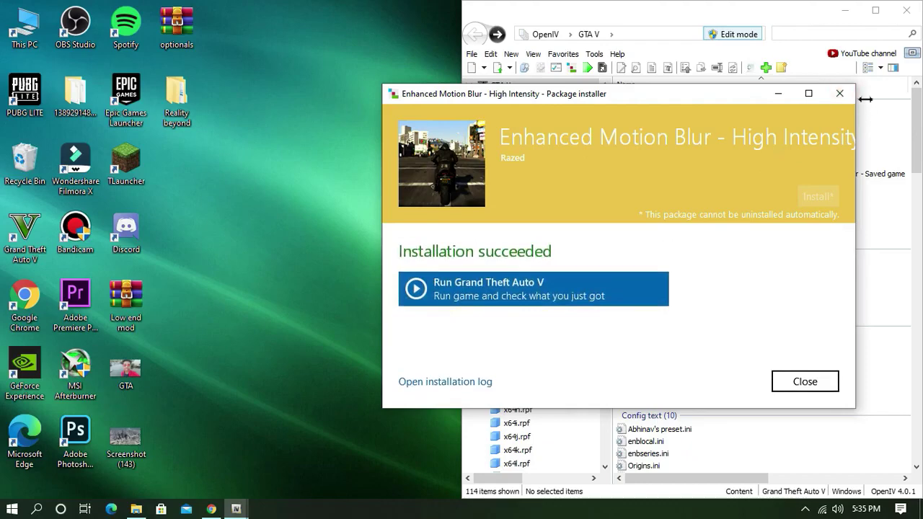
click(839, 93)
Load the "Precise Thunder Bolts (720p) - Installer" package from REALISTIC MOD > Add-ons > Precise Thunderbolt > (1) 720p Resolution into the Package Installer.
click(570, 67)
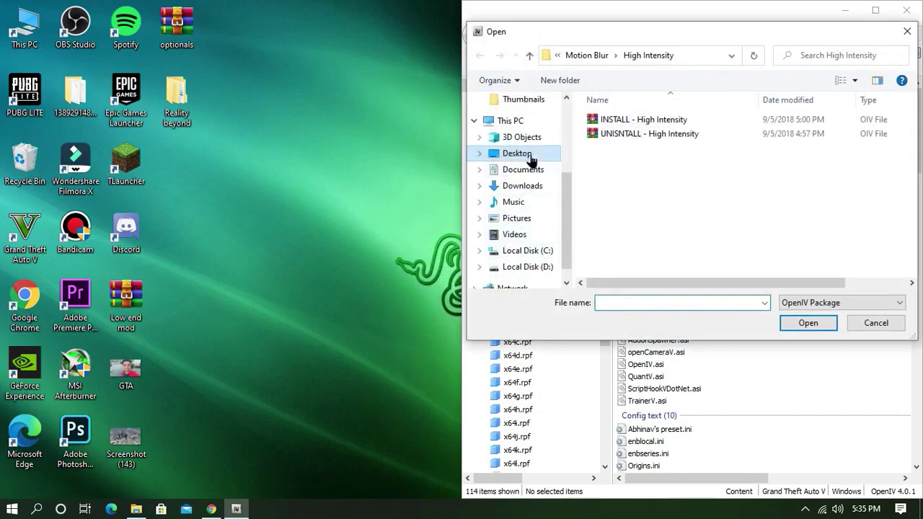
click(531, 157)
double_click(698, 127)
double_click(628, 121)
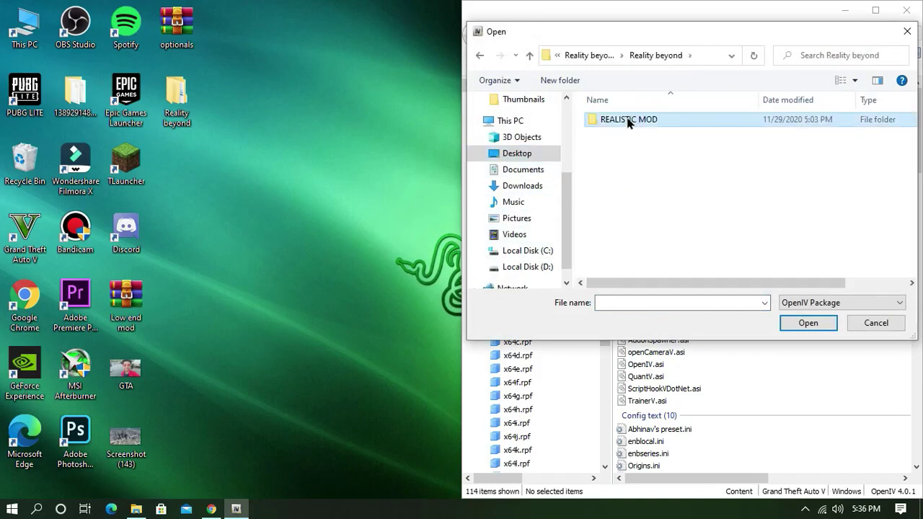
double_click(629, 121)
double_click(618, 119)
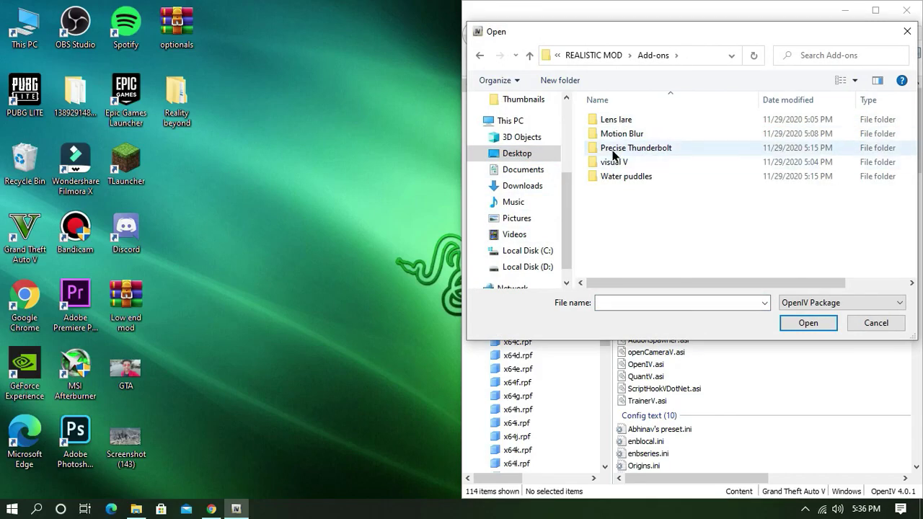
click(620, 152)
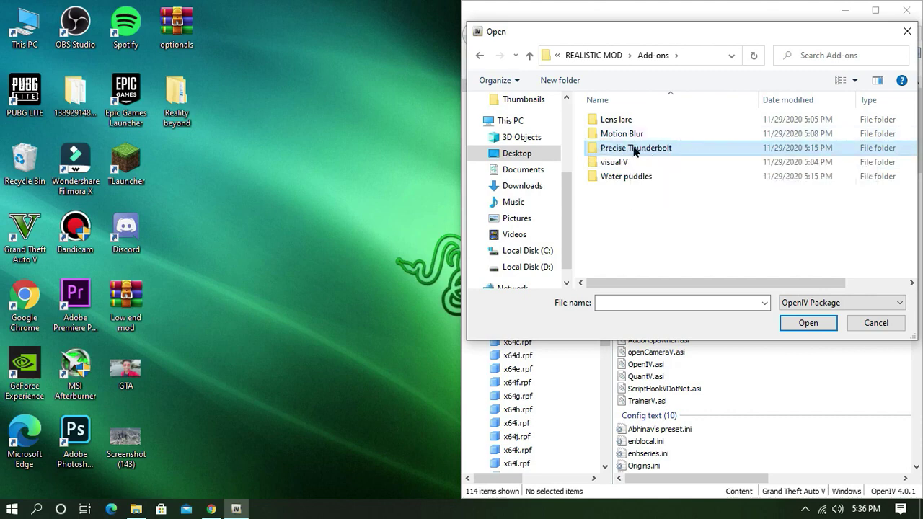
double_click(635, 147)
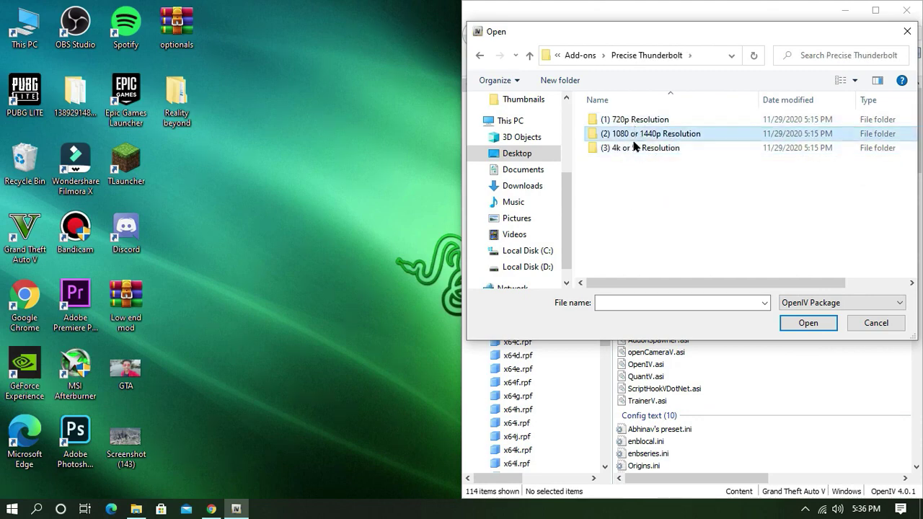
click(635, 147)
double_click(635, 120)
click(636, 127)
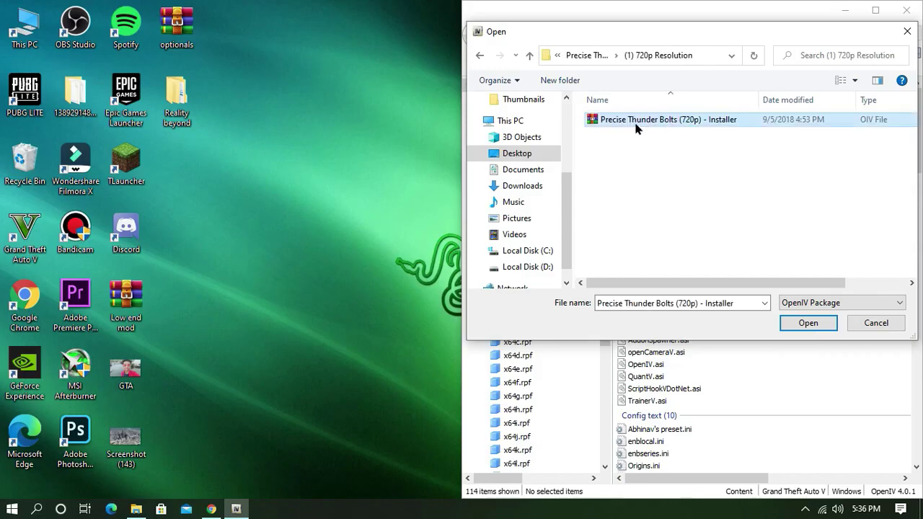
click(808, 323)
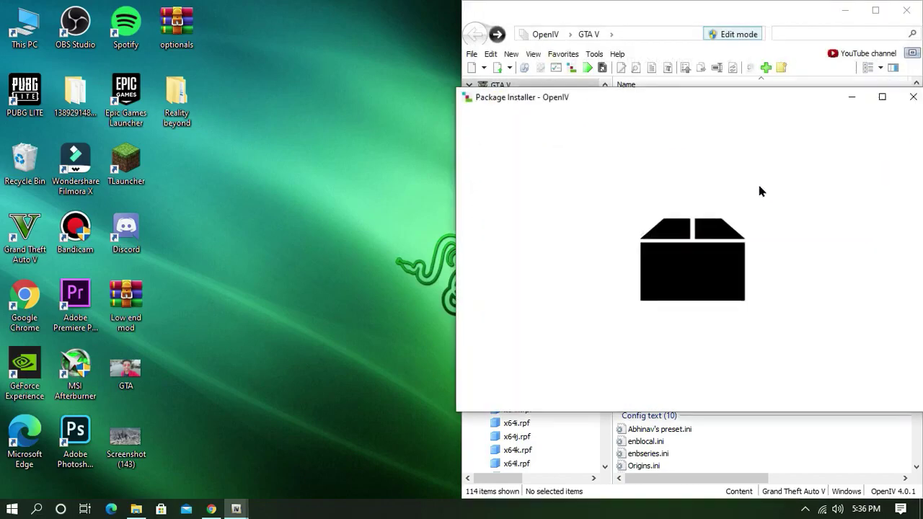
Install Precise Thunder Bolts into the "mods" folder and close the installer when it finishes.
click(892, 200)
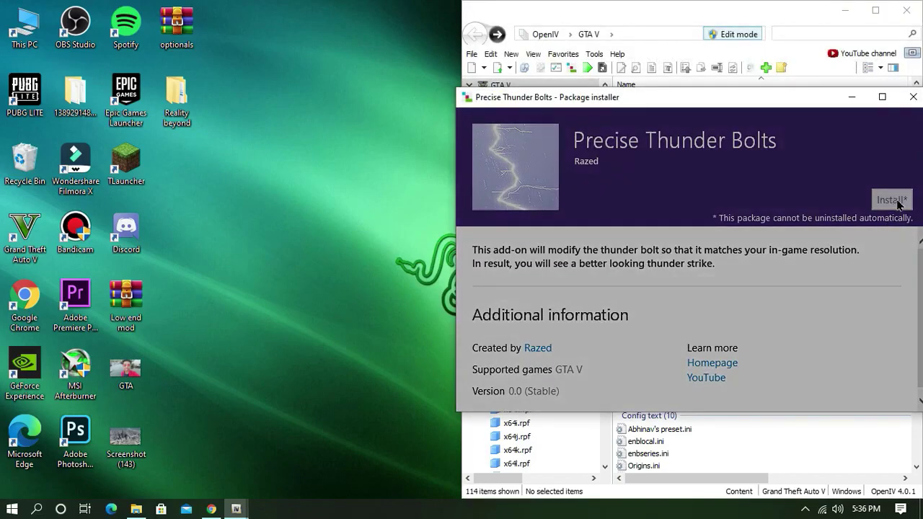
click(779, 239)
click(678, 309)
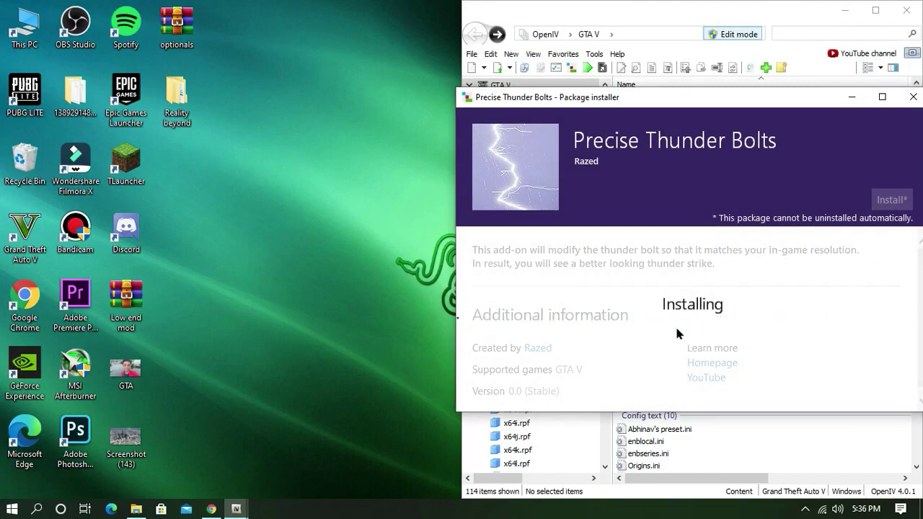
click(911, 97)
Load the "Less Rain Puddles - Installer" package from REALISTIC MOD > Add-ons > Water puddles > Less Rain Puddles into the Package Installer.
click(572, 67)
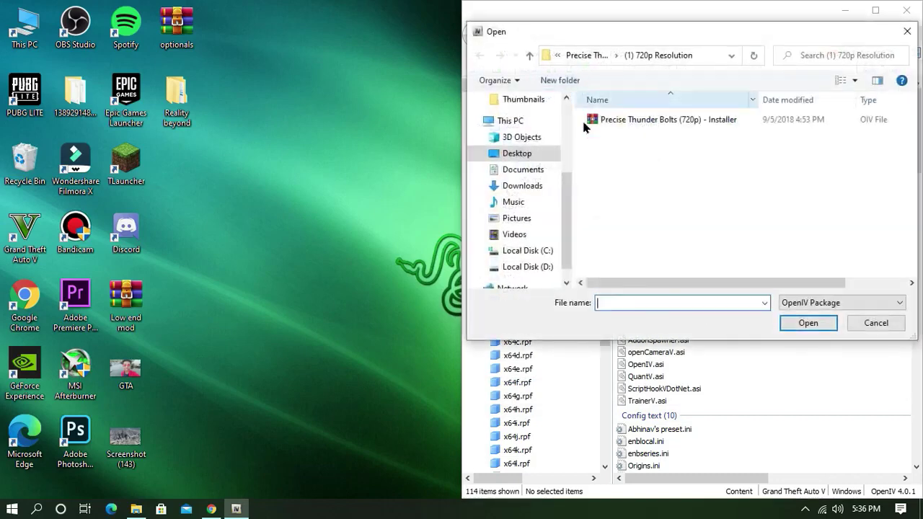
click(526, 159)
double_click(718, 124)
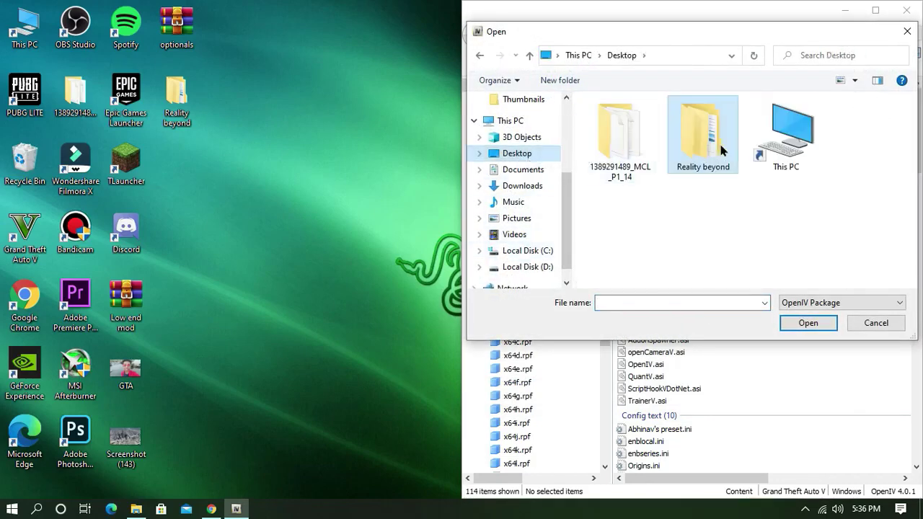
double_click(637, 121)
double_click(638, 121)
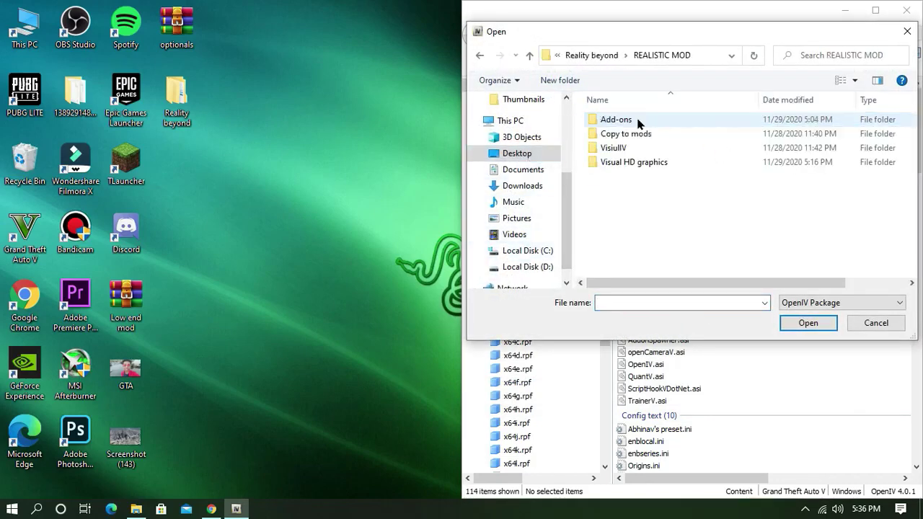
double_click(627, 121)
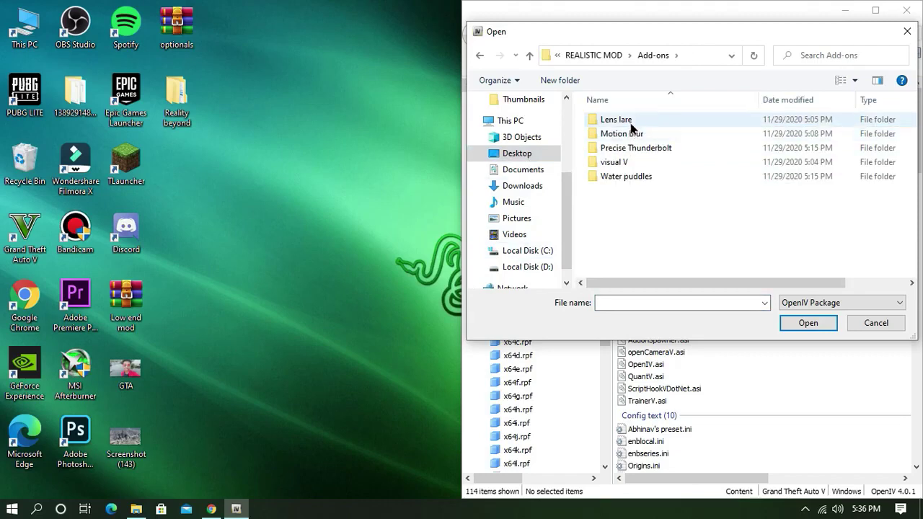
click(634, 179)
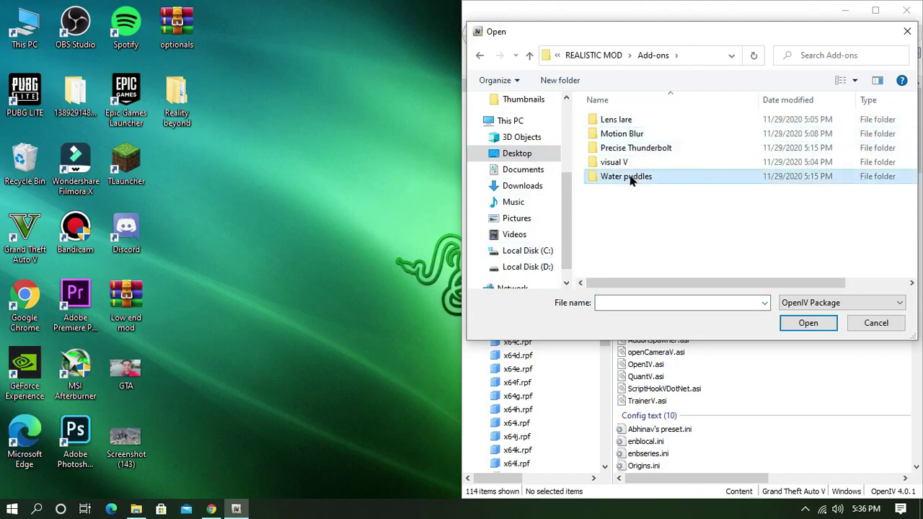
double_click(630, 177)
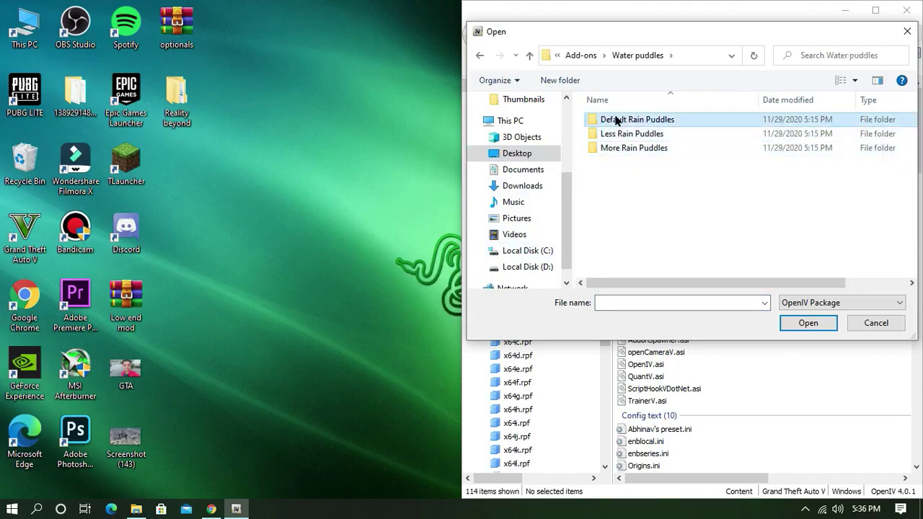
click(611, 150)
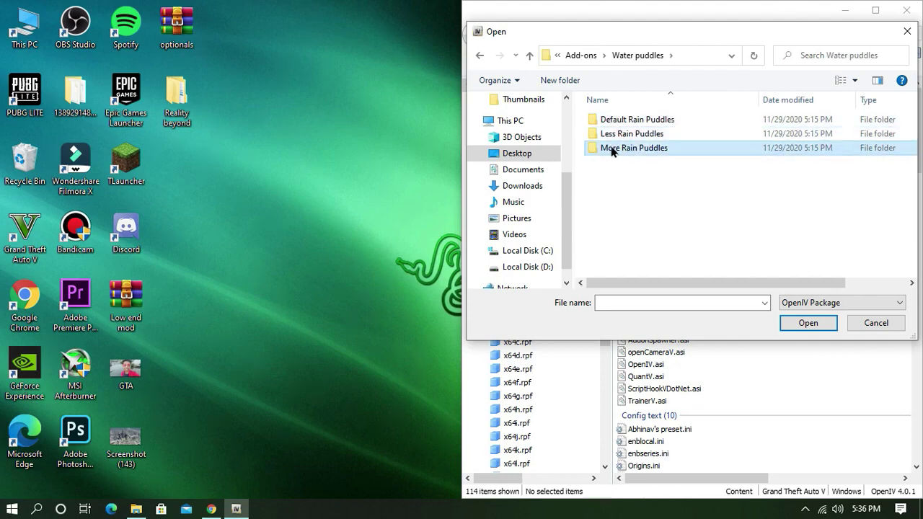
double_click(635, 135)
click(629, 122)
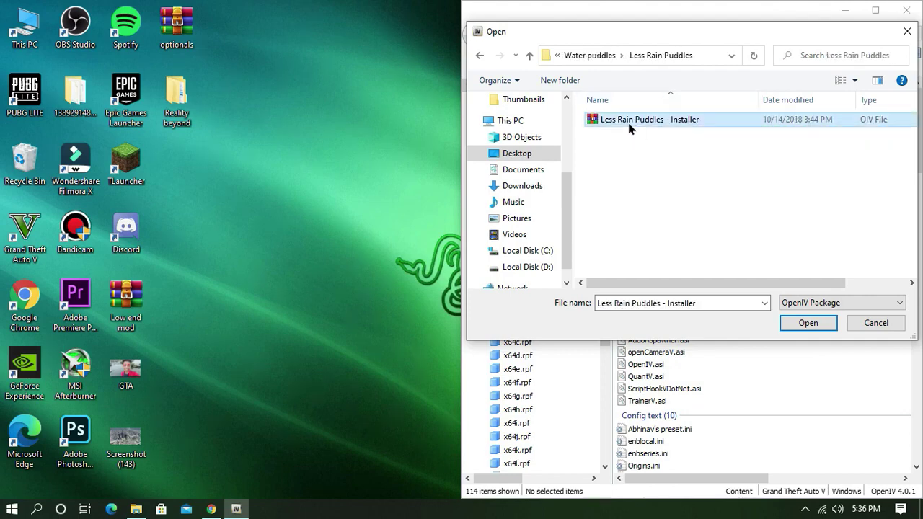
click(800, 323)
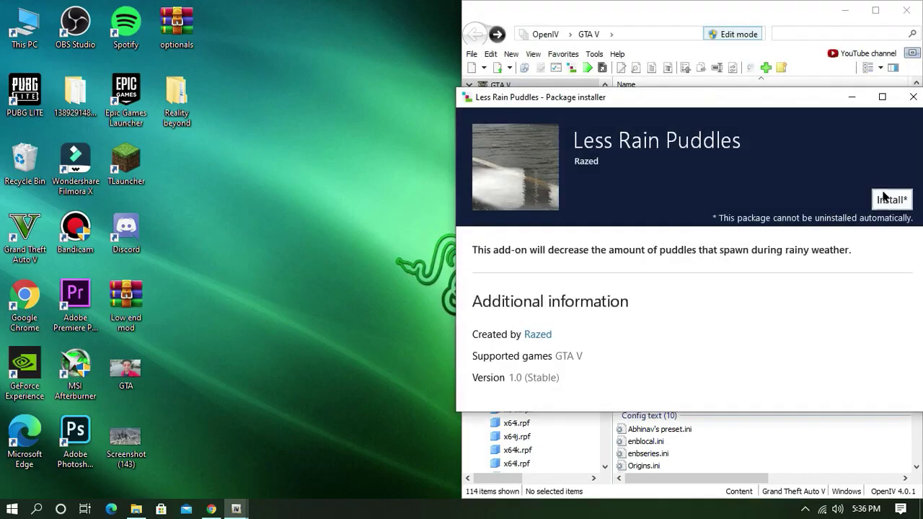
Install Less Rain Puddles into the "mods" folder and close the installer when it finishes.
click(890, 208)
click(734, 245)
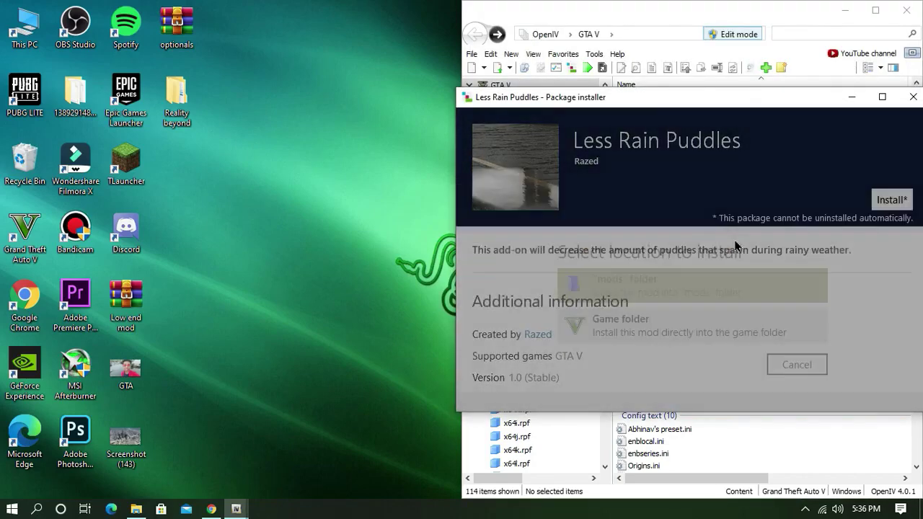
click(726, 296)
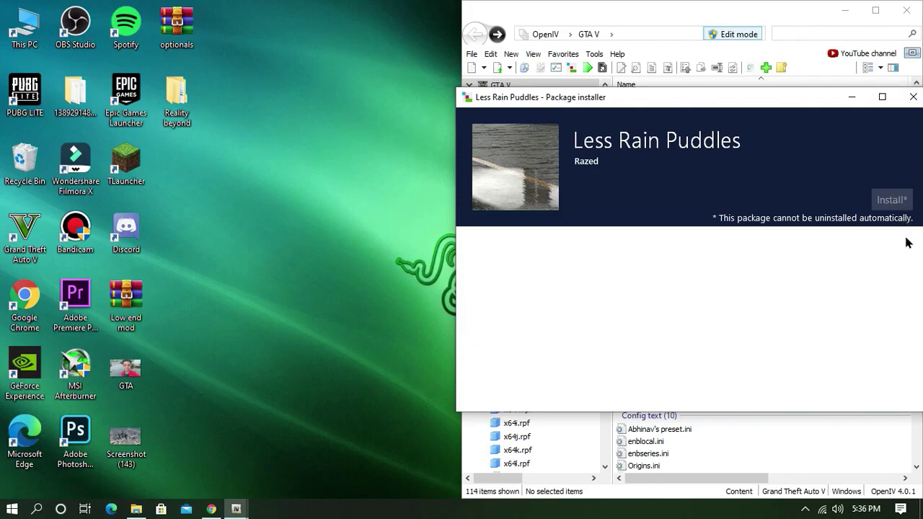
click(914, 97)
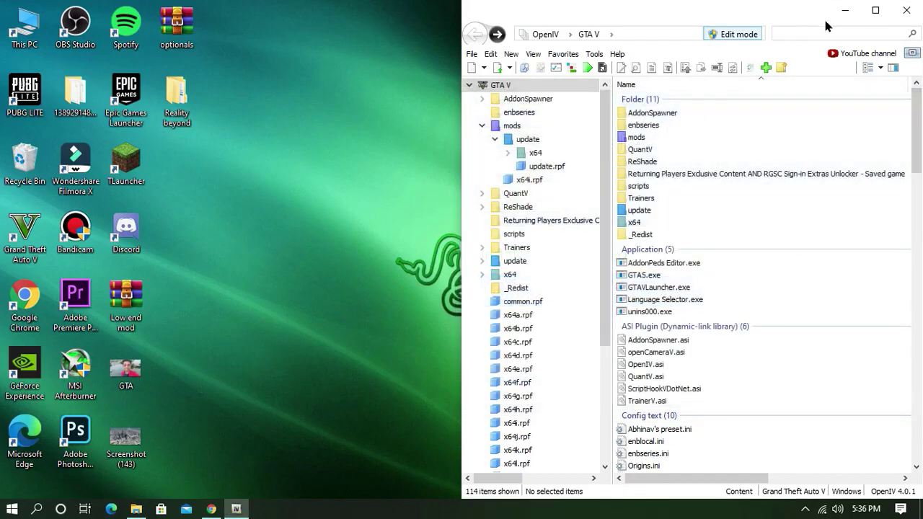
Close OpenIV and refresh the desktop.
drag(804, 19, 797, 43)
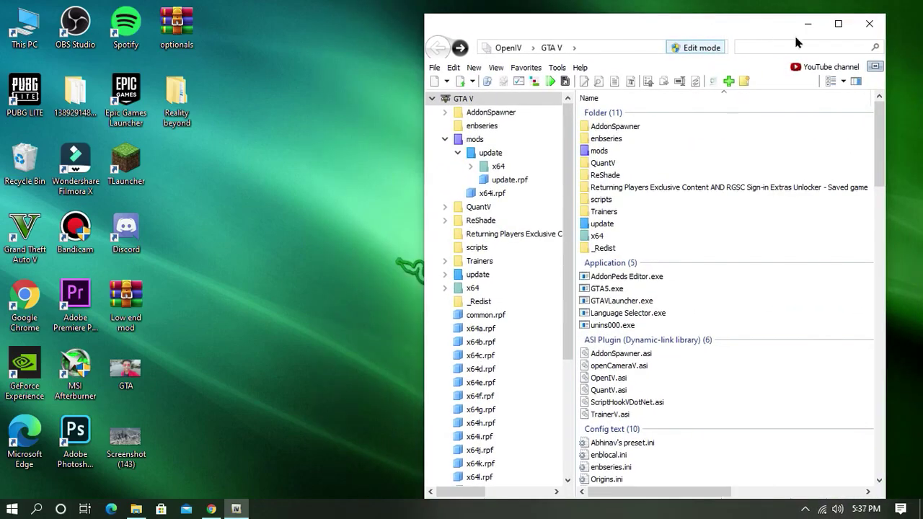
click(871, 26)
right_click(358, 2)
right_click(385, 38)
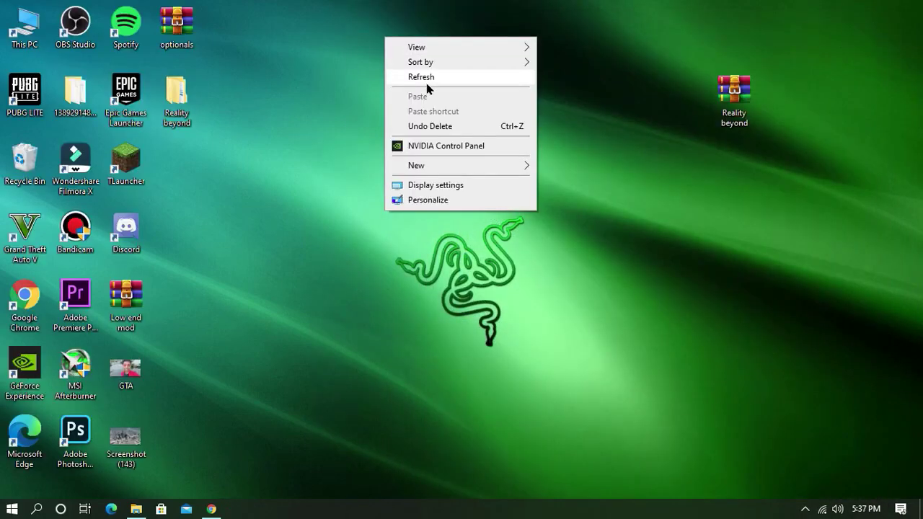
click(412, 76)
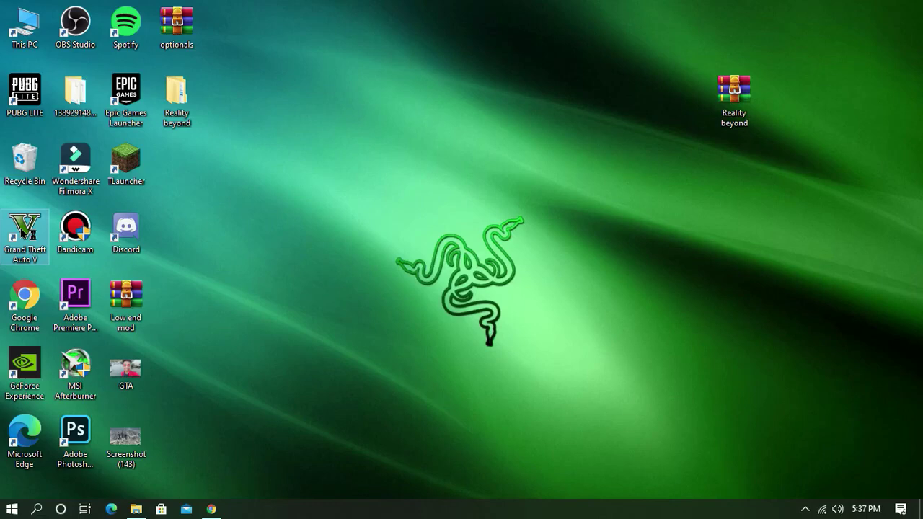
Launch Grand Theft Auto V and walk the character out of the house to the street.
double_click(29, 233)
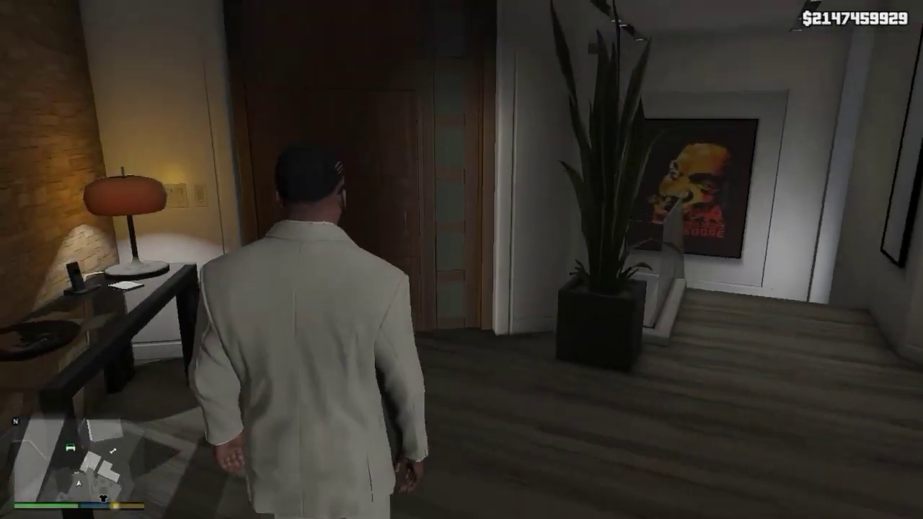
key(w)
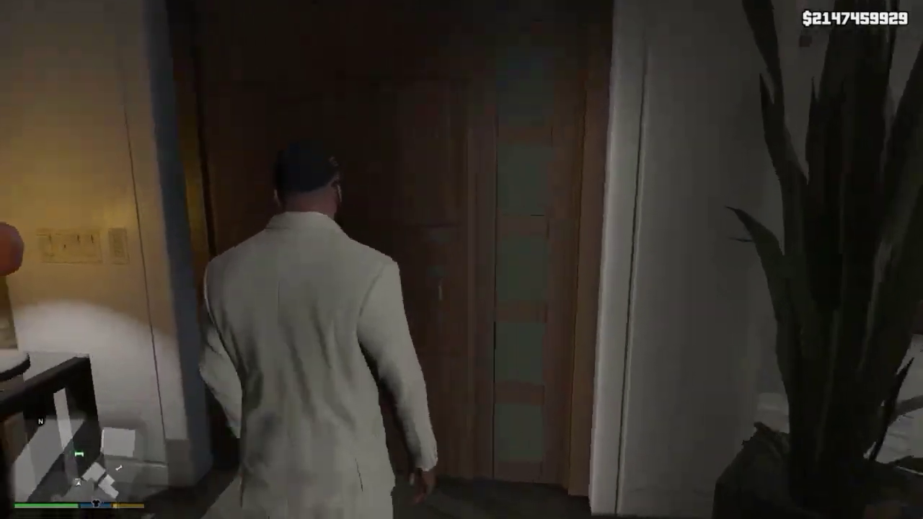
key(w)
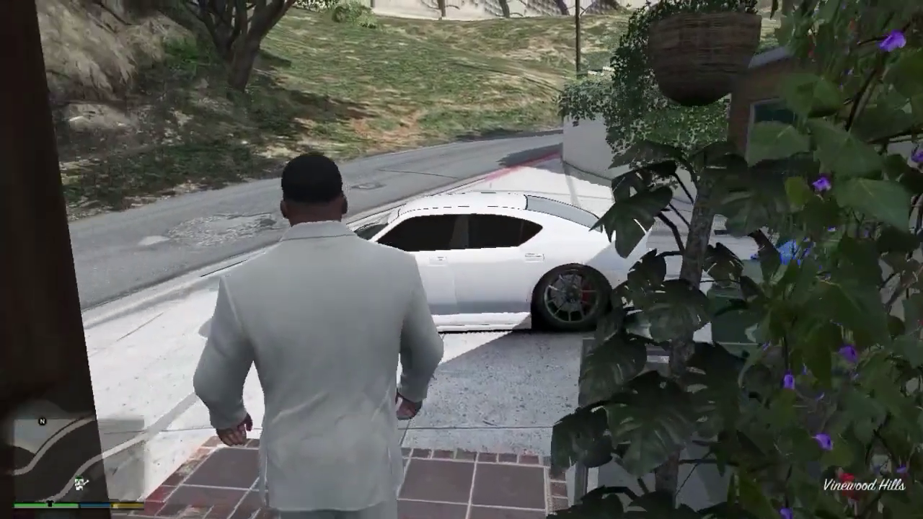
key(w)
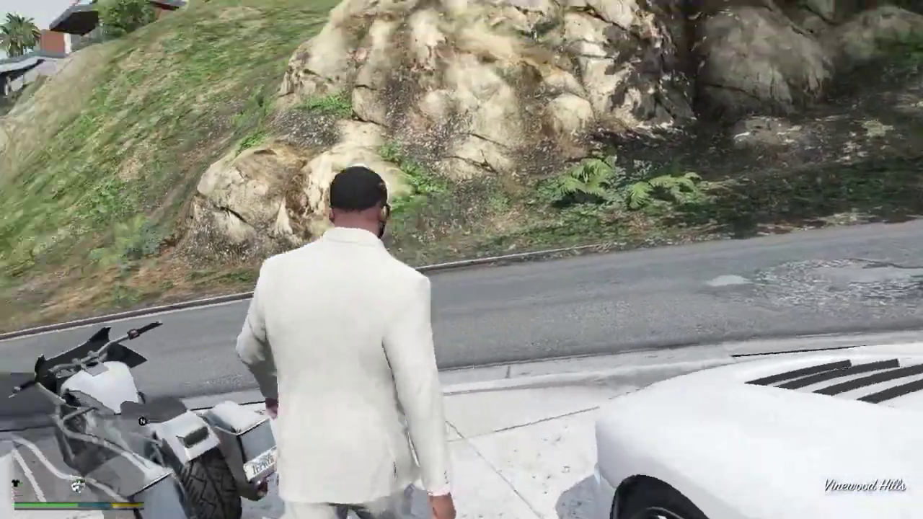
key(w)
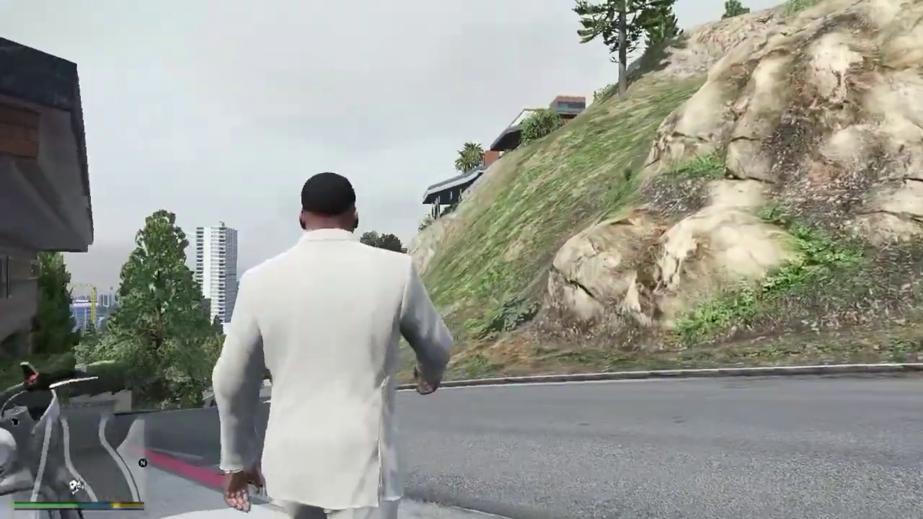
key(w)
Bring up the QuantV menu in the game and open its time options.
key(F4)
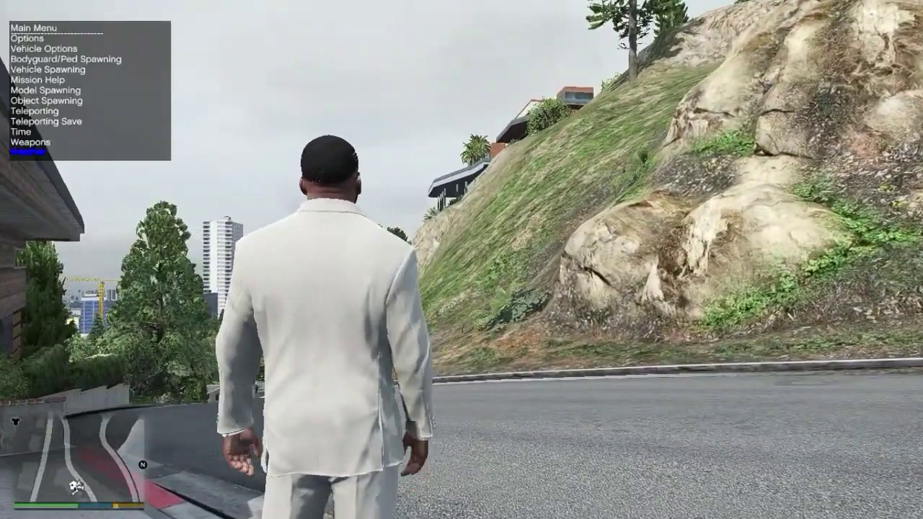
key(F4)
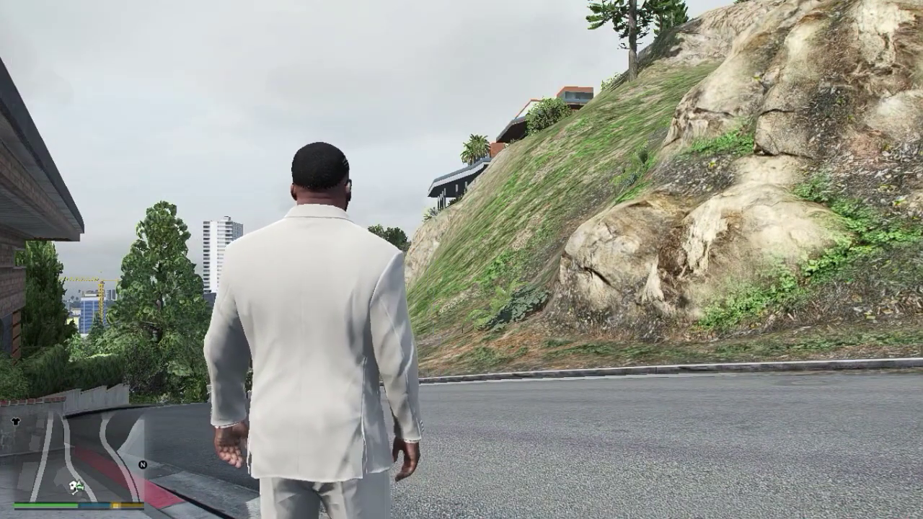
key(F5)
key(F4)
key(F5)
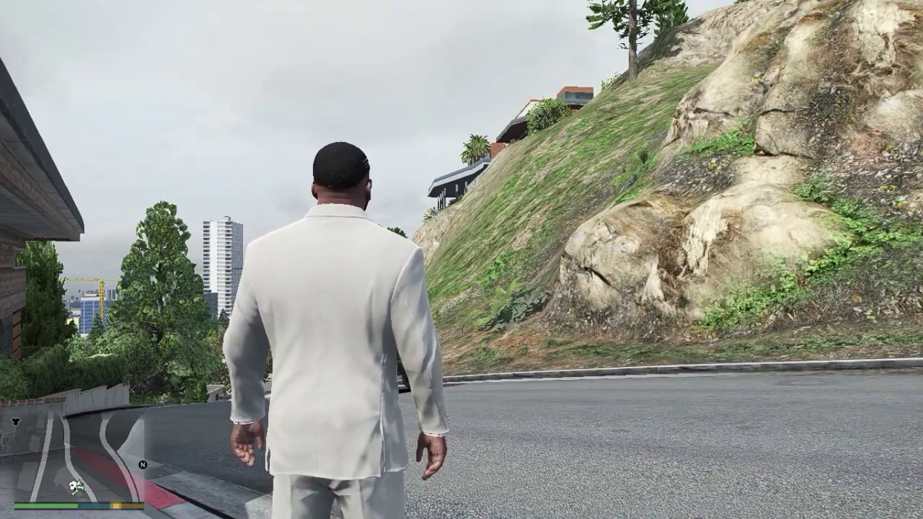
key(F5)
key(F5)
key(F4)
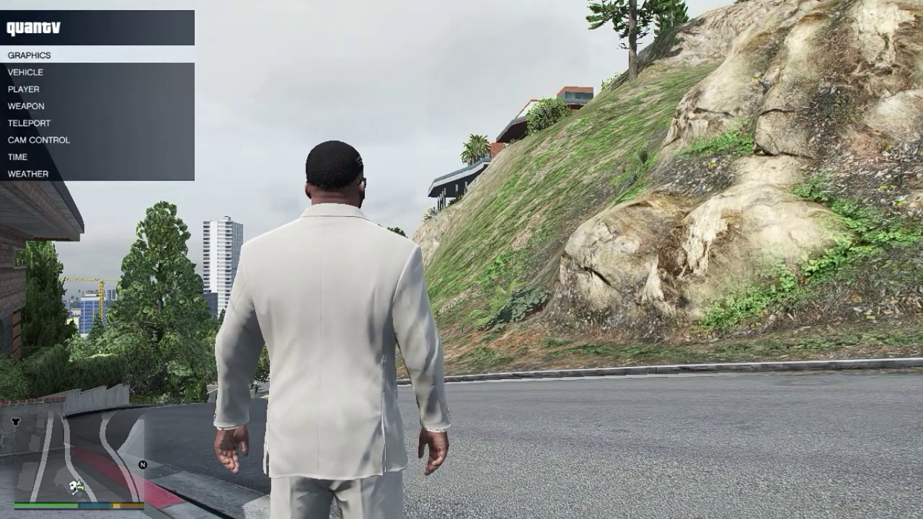
key(Up)
key(Up)
key(Return)
Start the timelapse mode at Speed x8 and switch to first-person view facing the street.
key(Up)
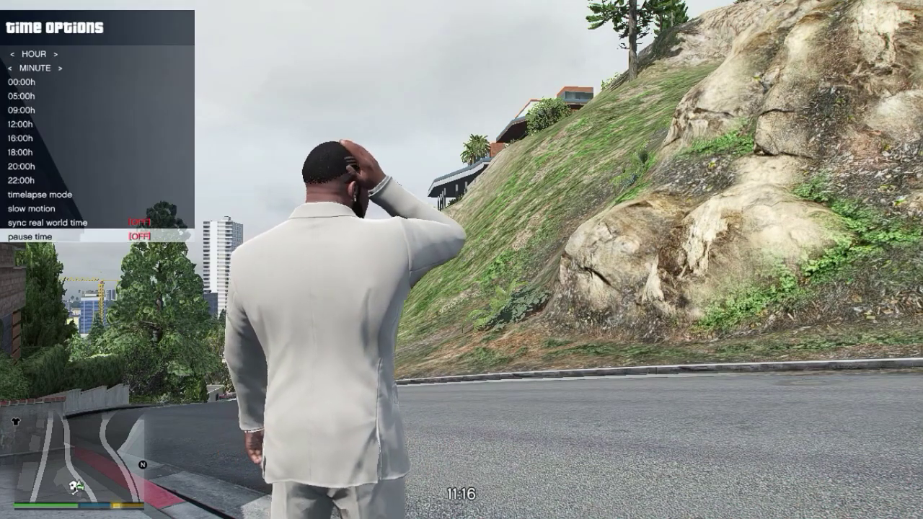
key(Up)
key(Down)
key(Down)
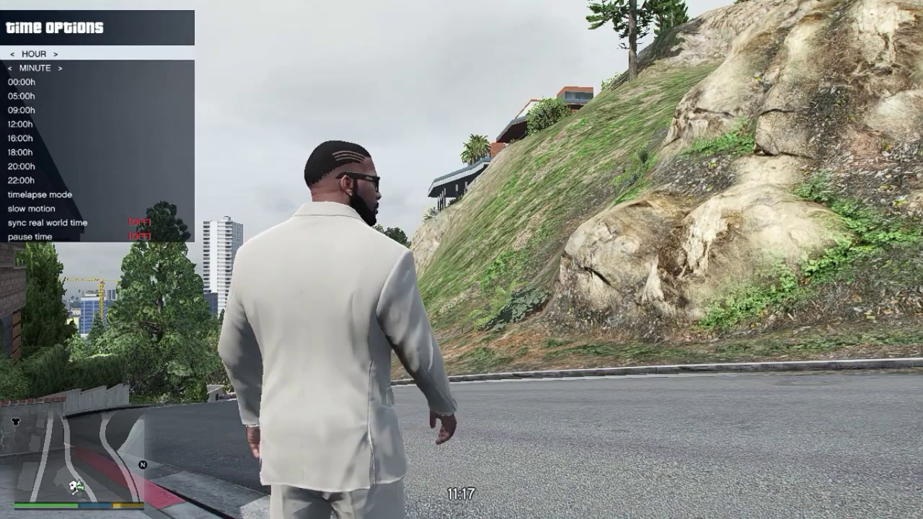
key(Down)
key(Down)
key(Down)
key(Down)
key(Down)
key(Down)
key(Down)
key(Down)
key(Down)
key(Down)
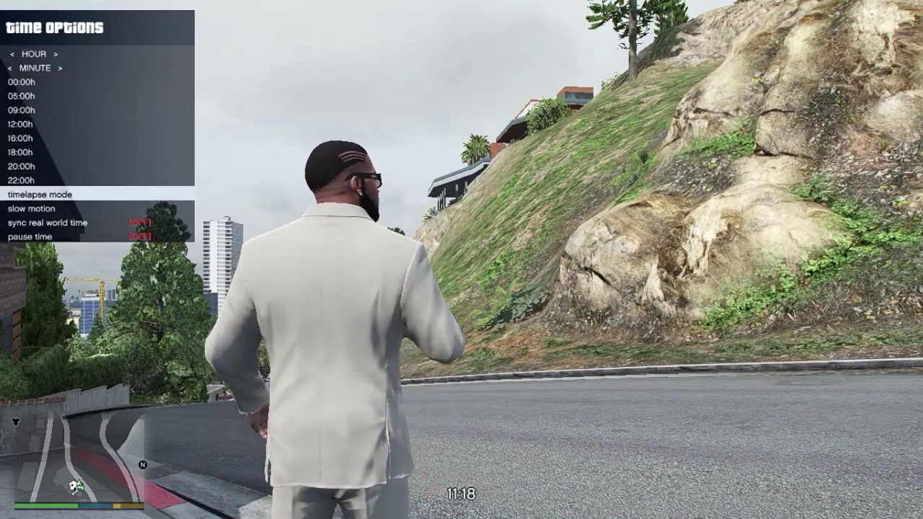
key(Return)
key(Up)
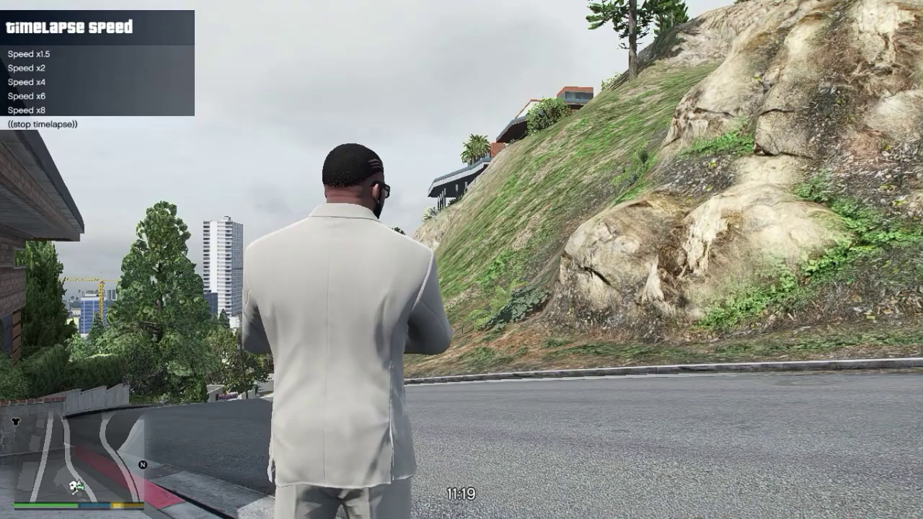
key(Up)
key(Return)
key(w)
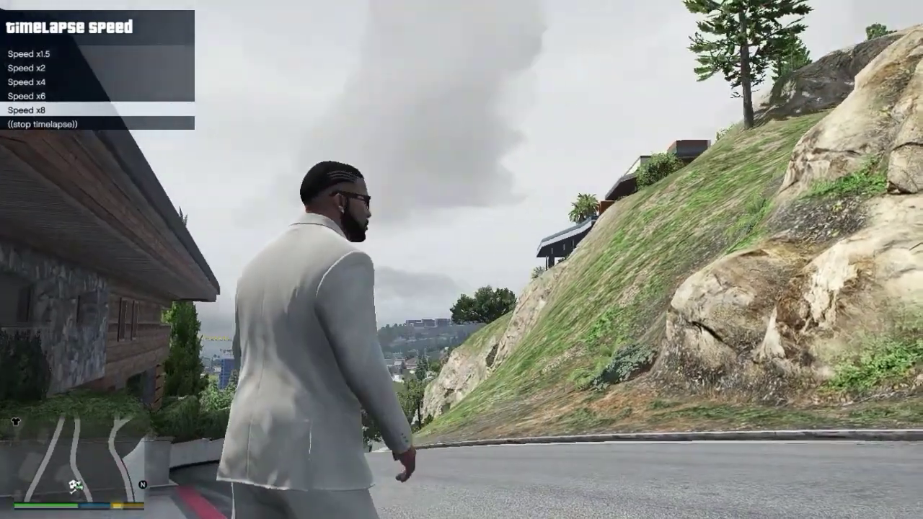
key(v)
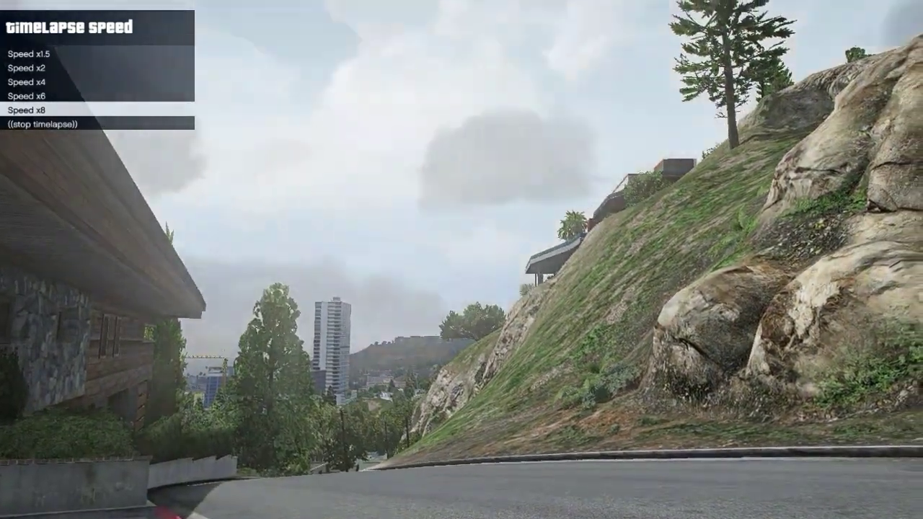